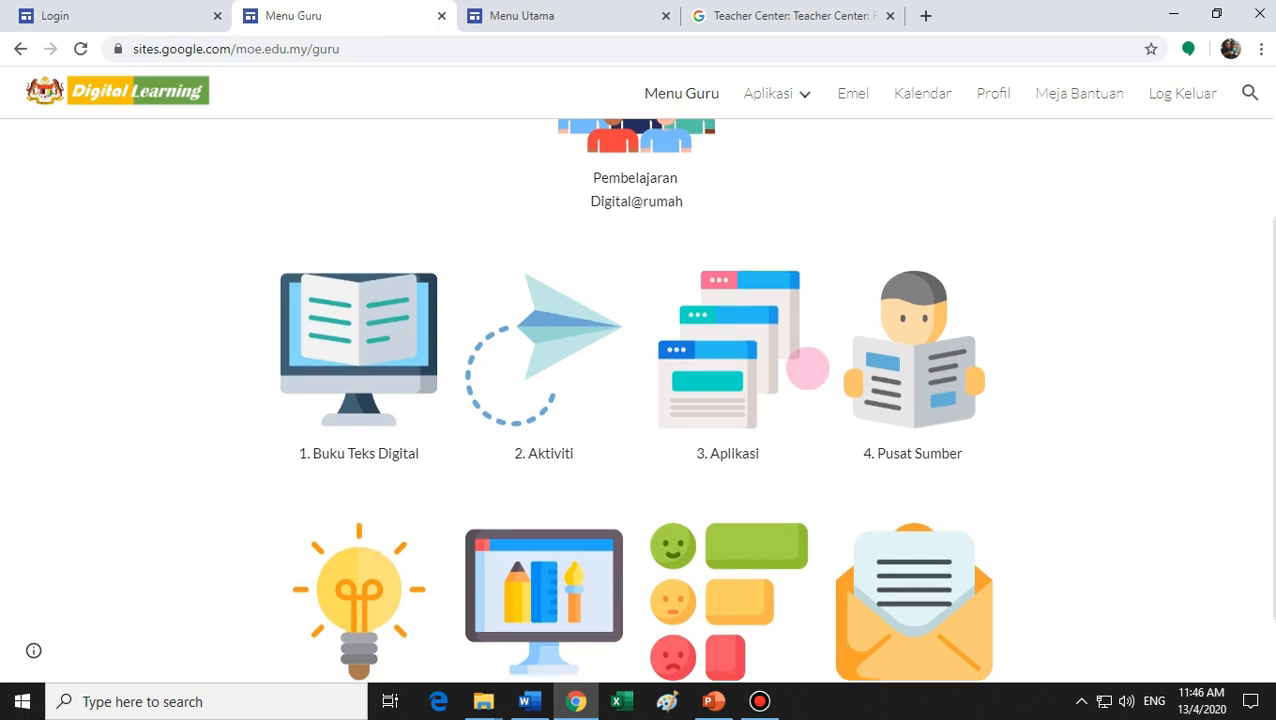
- Open the Aplikasi section of the Menu Guru page
{"action": "left_click", "coordinate": [712, 348]}
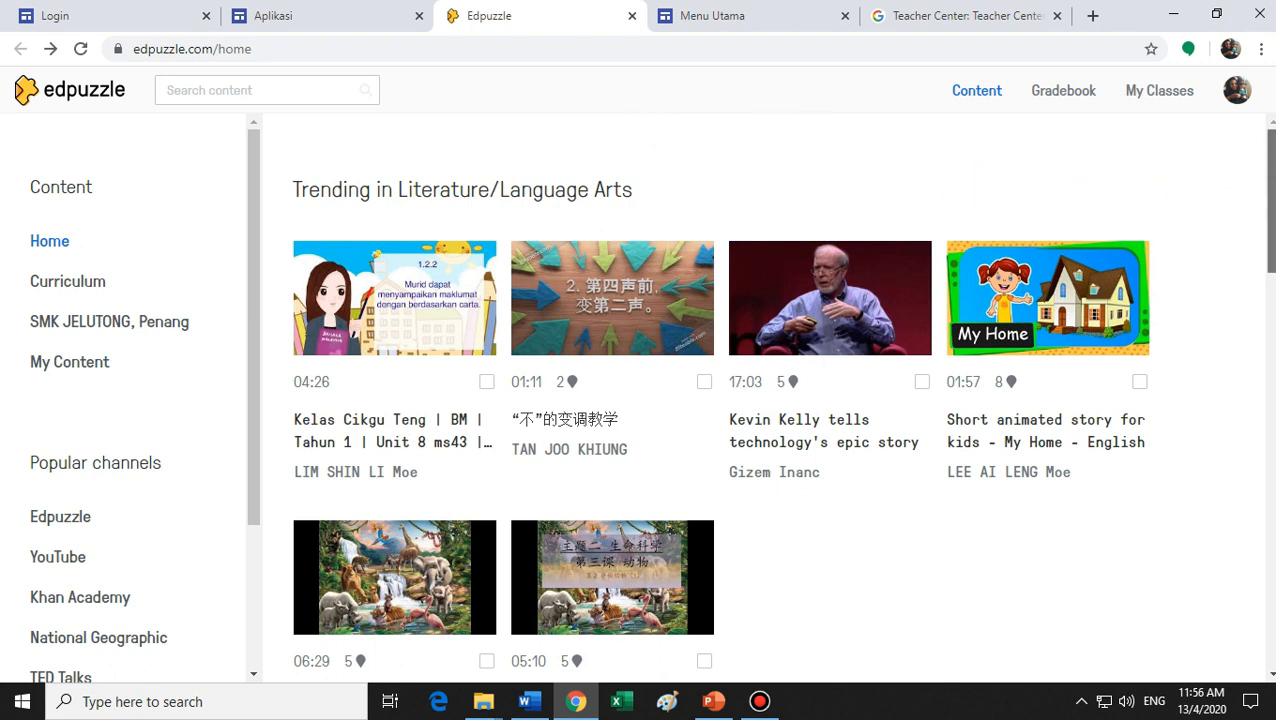
- Open the video "Short animated story for kids - My Home - English" from Edpuzzle's trending Literature/Language Arts list and start playing it
{"action": "scroll", "coordinate": [1270, 200], "scroll_direction": "down", "scroll_amount": 1}
{"action": "scroll", "coordinate": [1268, 200], "scroll_direction": "down", "scroll_amount": 2}
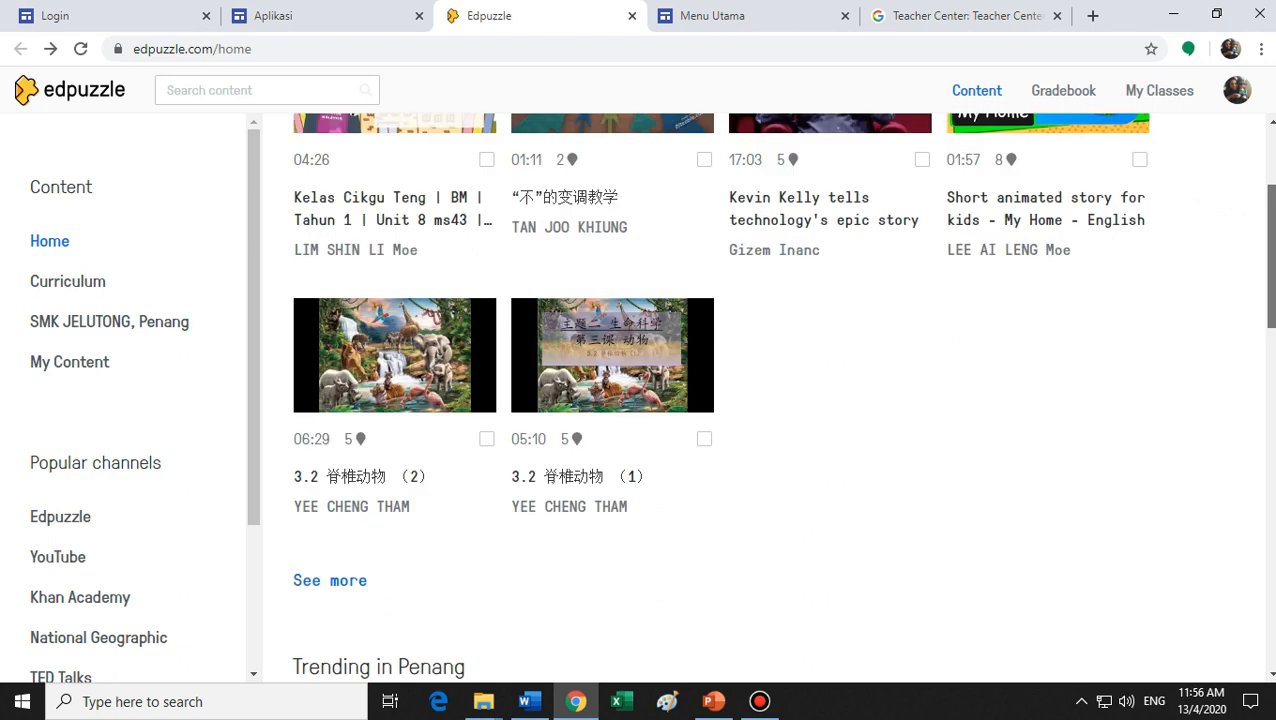
{"action": "scroll", "coordinate": [1268, 200], "scroll_direction": "up", "scroll_amount": 3}
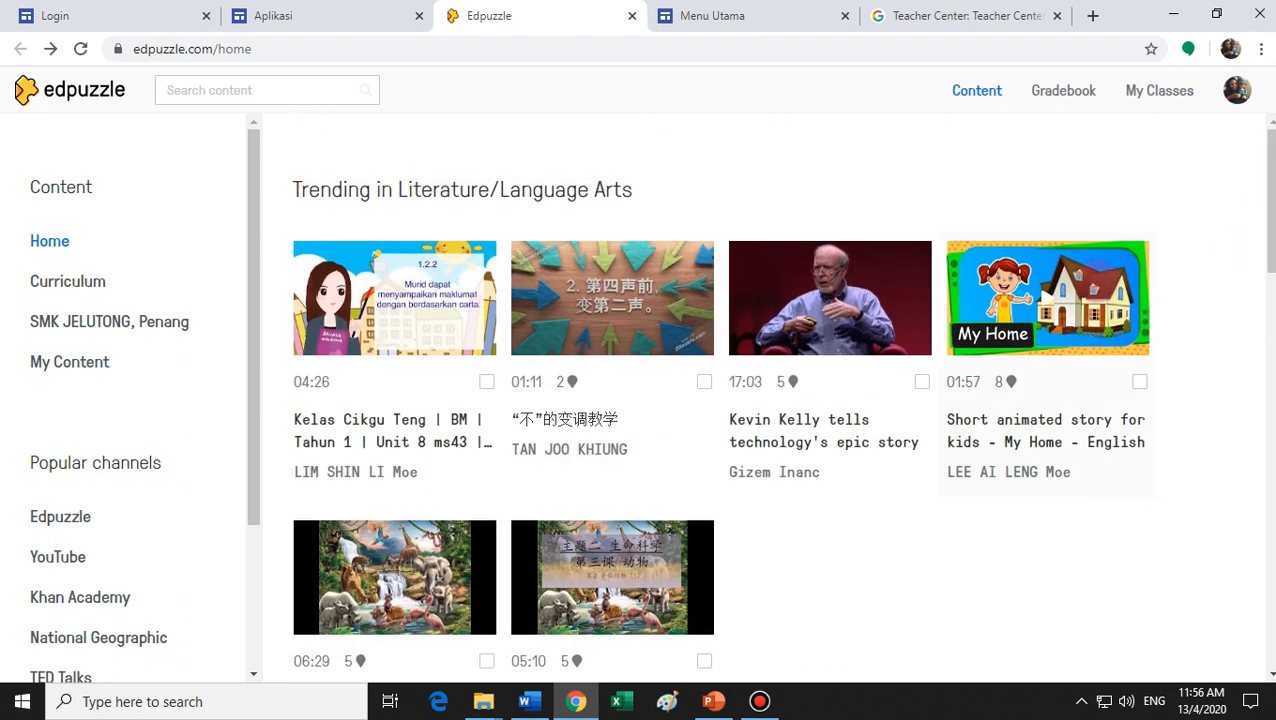
{"action": "left_click", "coordinate": [1045, 297]}
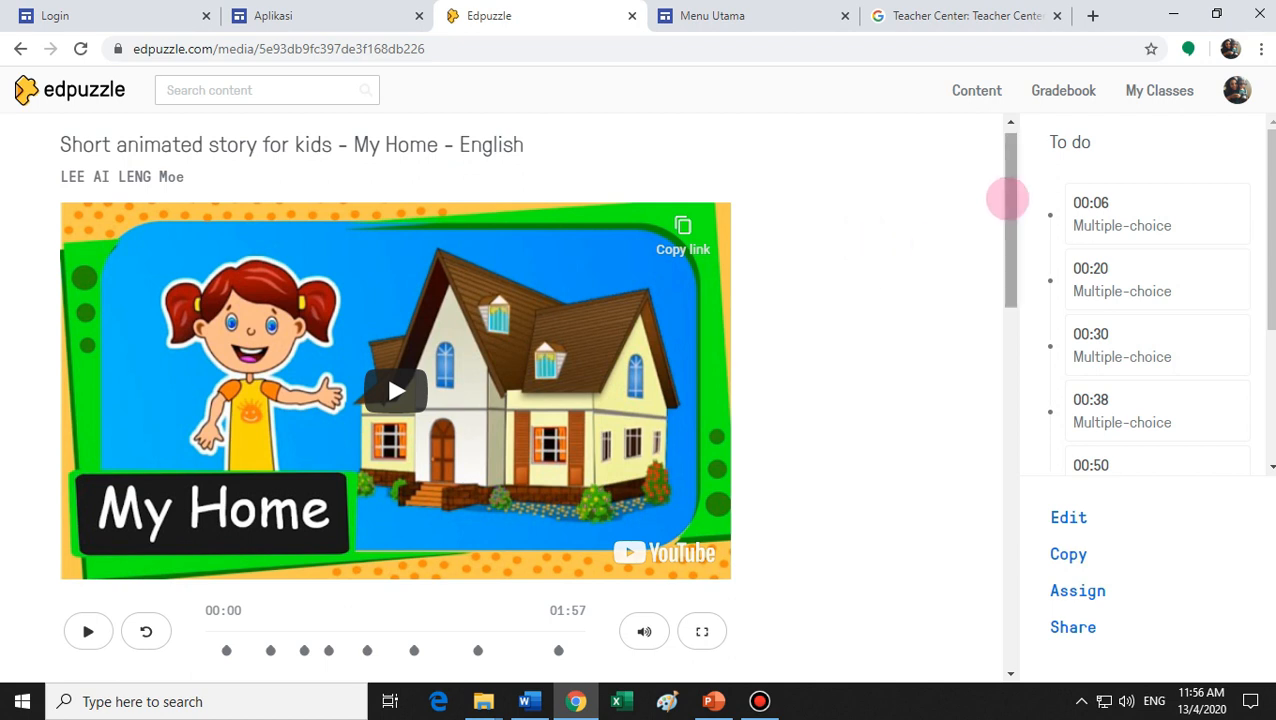
{"action": "mouse_move", "coordinate": [1007, 199]}
{"action": "left_mouse_down"}
{"action": "mouse_move", "coordinate": [997, 276]}
{"action": "mouse_move", "coordinate": [997, 214]}
{"action": "left_mouse_up"}
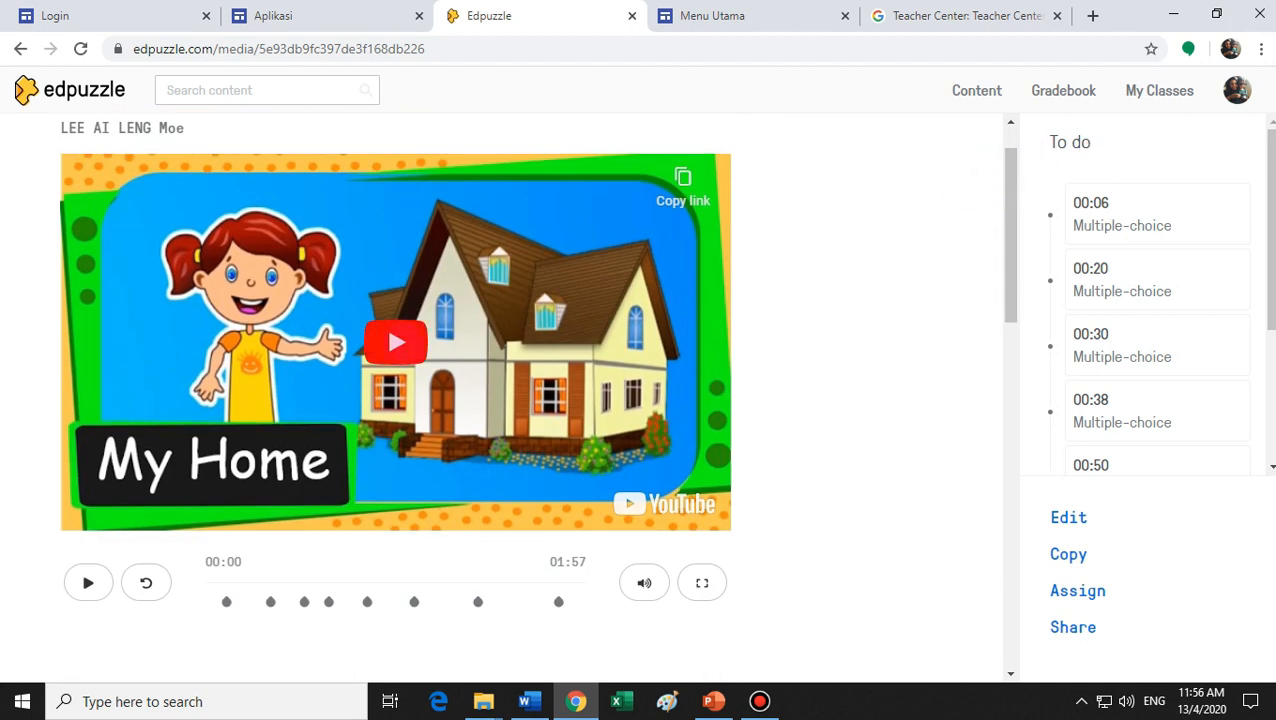
{"action": "left_click", "coordinate": [396, 342]}
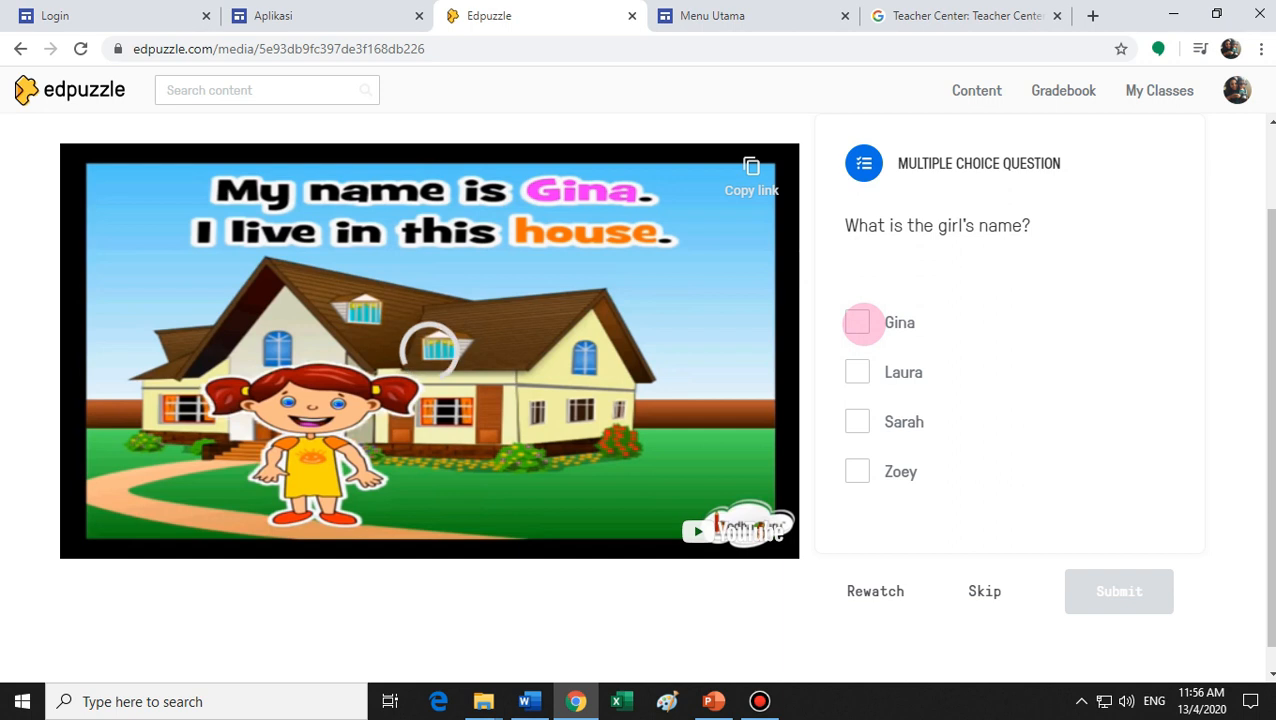
- Submit "Gina" for the girl's name and "Gina lives in this house." for the correct-sentence question in the video
{"action": "left_click", "coordinate": [857, 322]}
{"action": "left_click", "coordinate": [1119, 591]}
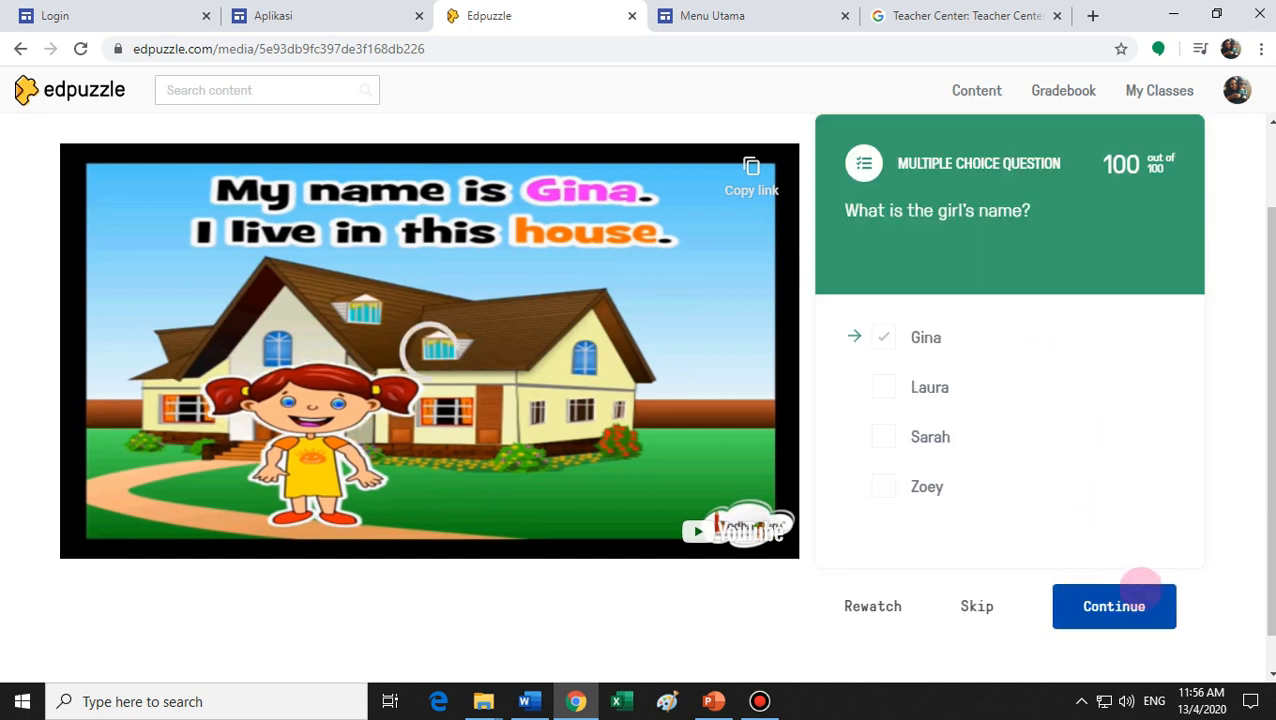
{"action": "left_click", "coordinate": [1139, 584]}
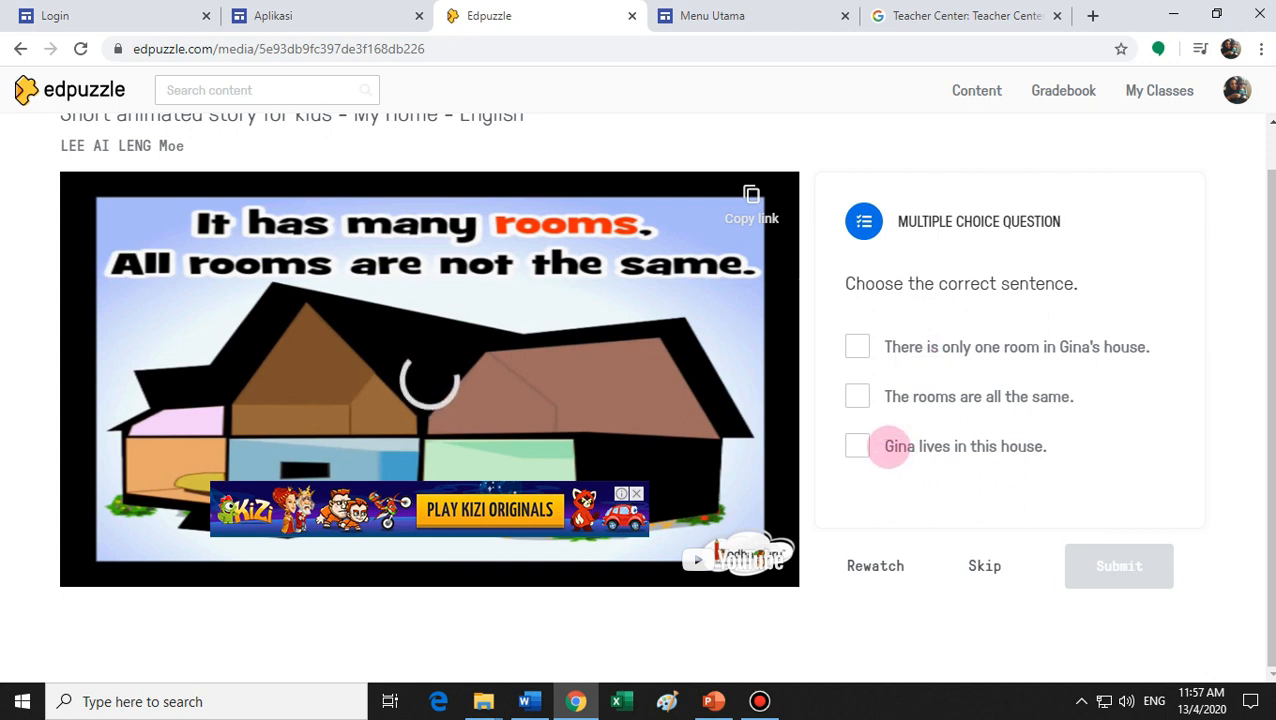
{"action": "left_click", "coordinate": [889, 446]}
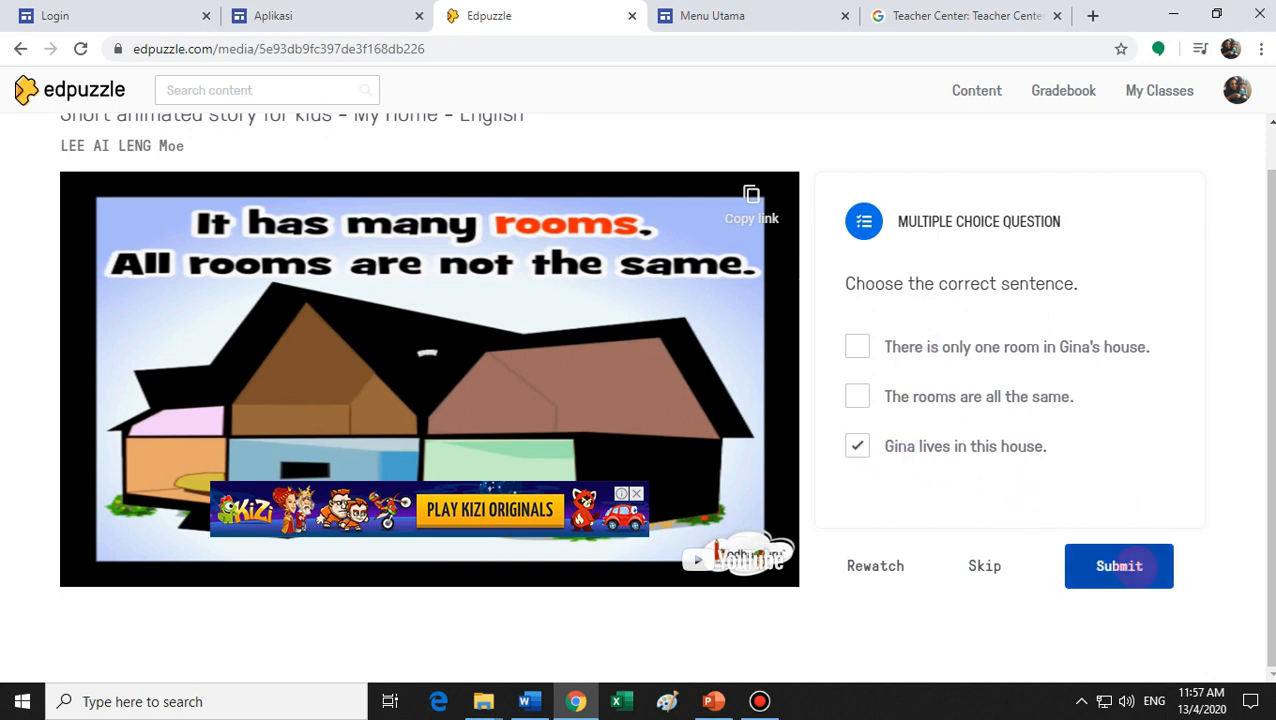
{"action": "left_click", "coordinate": [1120, 566]}
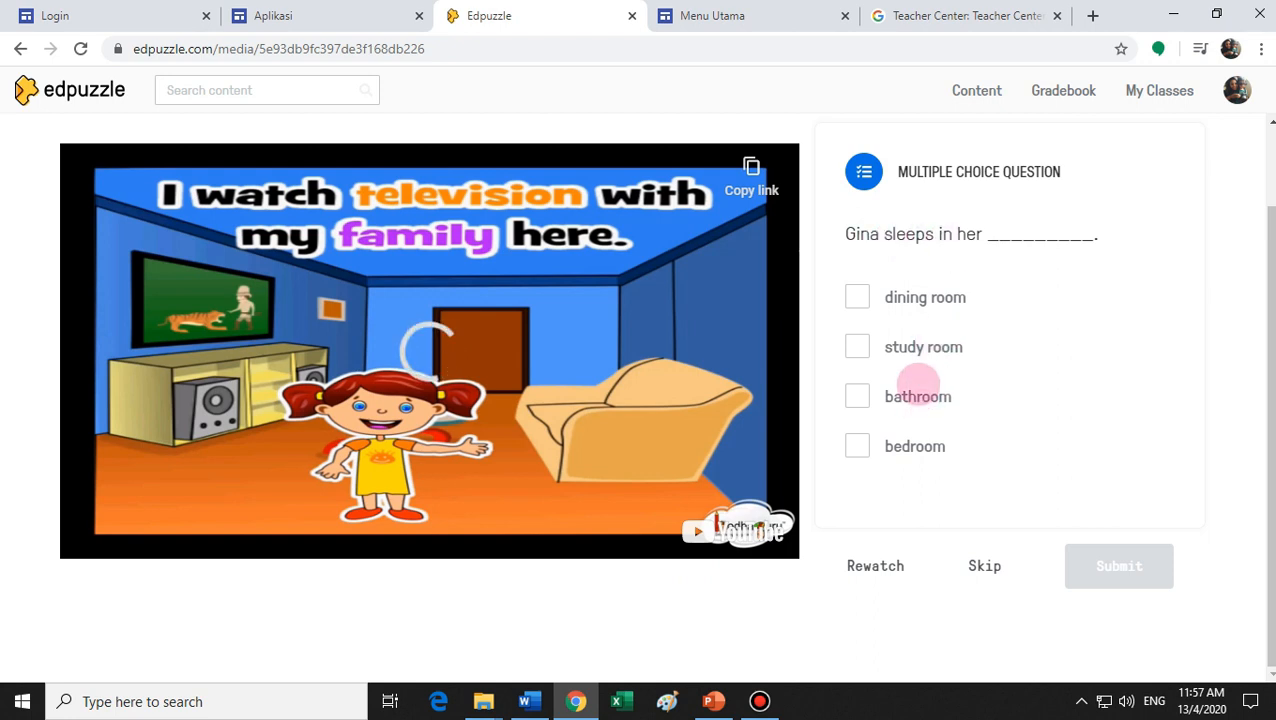
- Submit "bathroom" for where Gina sleeps, continue the video, and select "cellar" for where she watches TV
{"action": "left_click", "coordinate": [859, 396]}
{"action": "left_click", "coordinate": [1110, 572]}
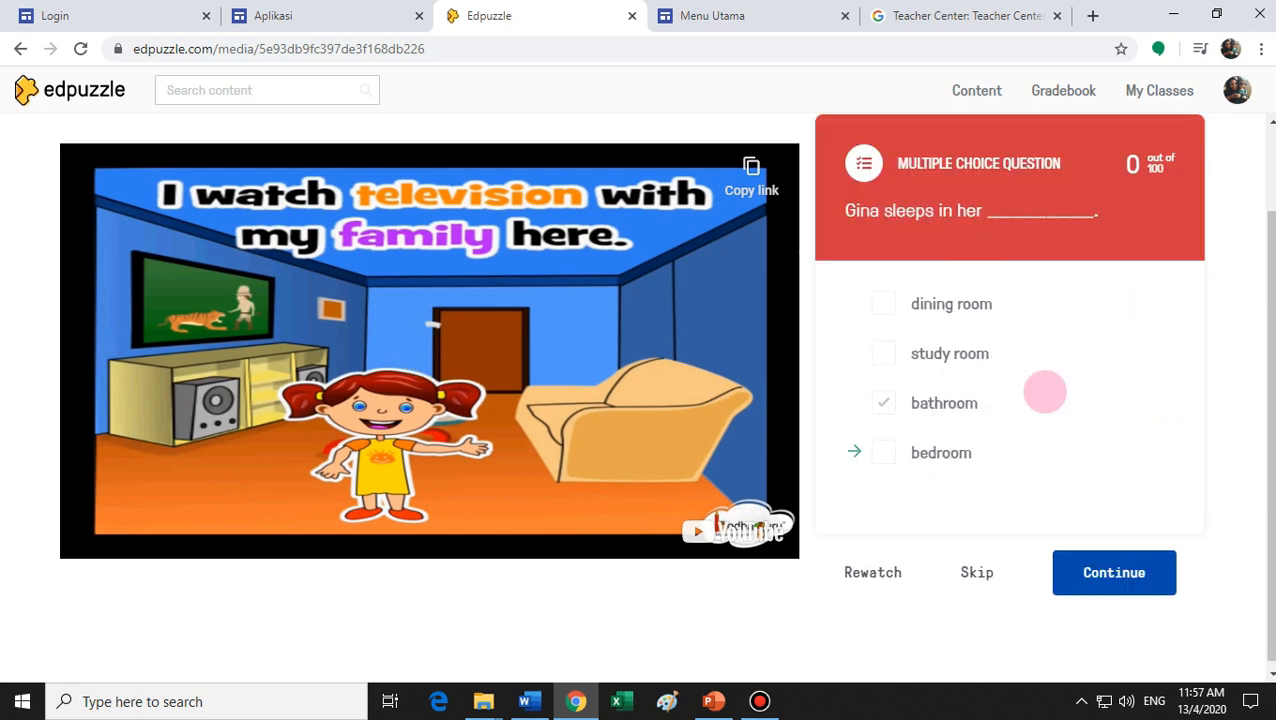
{"action": "left_click", "coordinate": [1120, 580]}
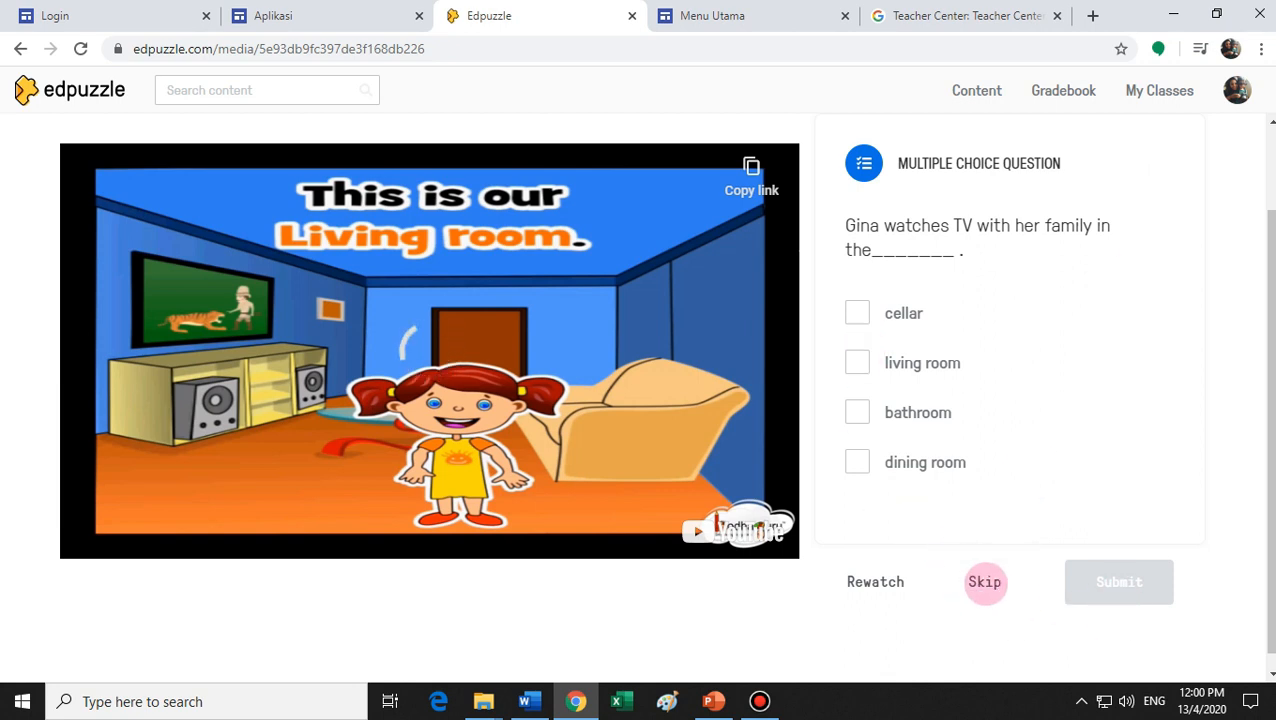
{"action": "left_click", "coordinate": [855, 314]}
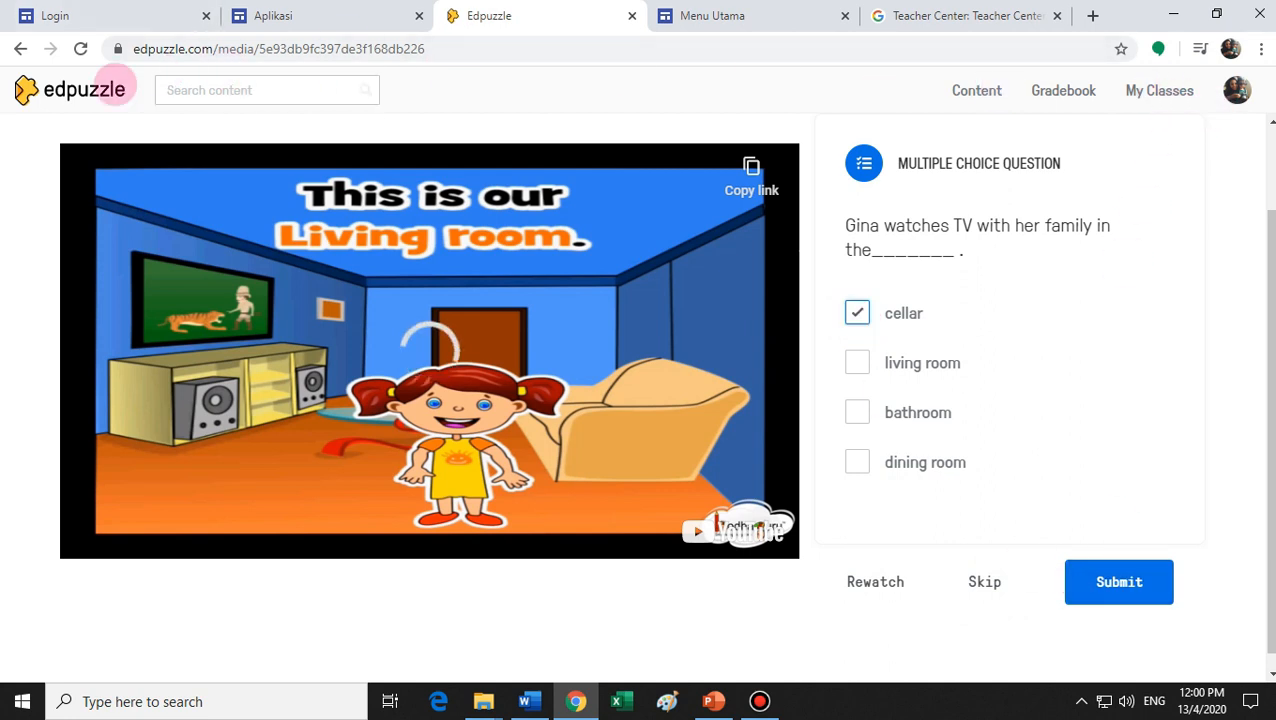
- Return to the Edpuzzle home page and open YouTube from the popular channels
{"action": "left_click", "coordinate": [106, 88]}
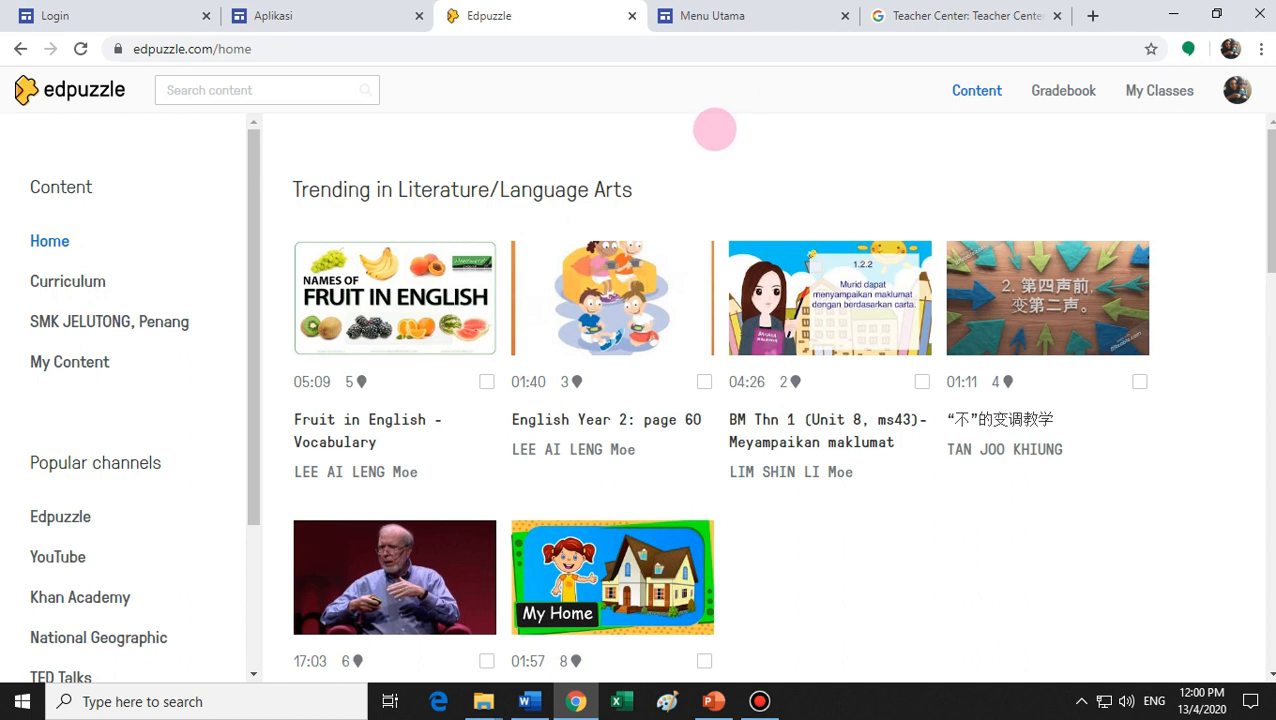
{"action": "left_click_drag", "start_coordinate": [250, 347], "coordinate": [246, 487]}
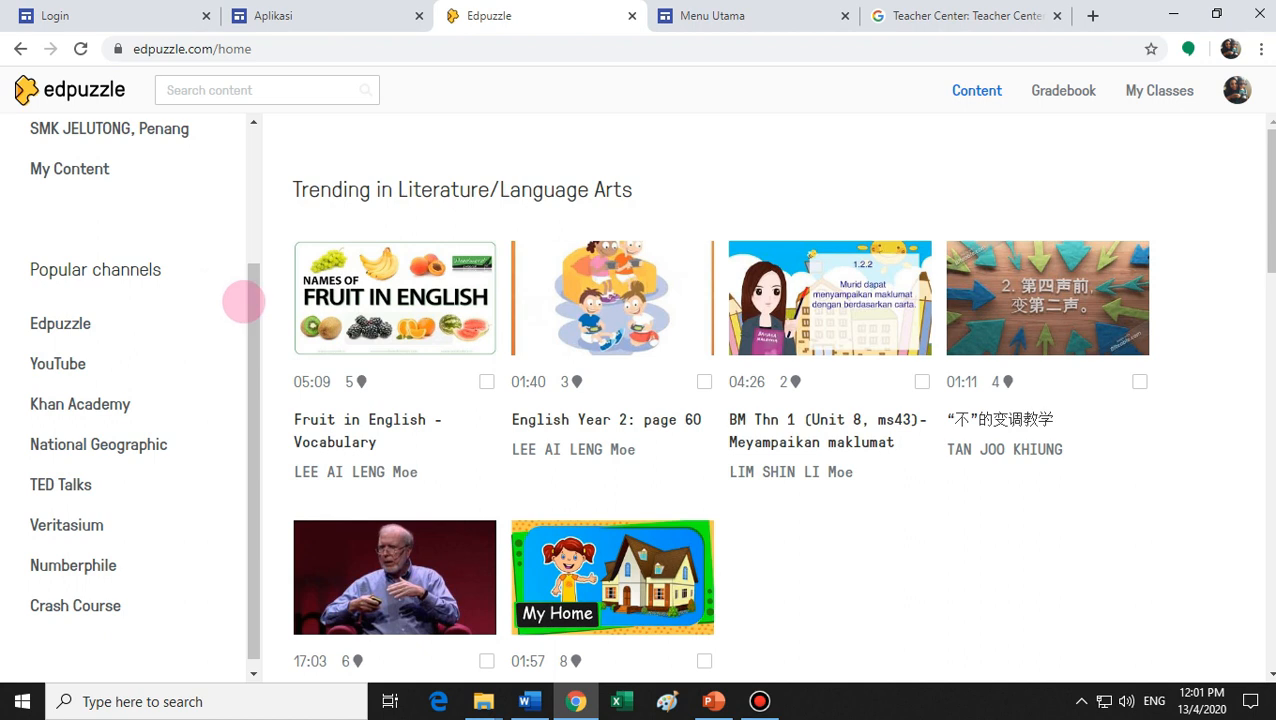
{"action": "left_click_drag", "start_coordinate": [257, 344], "coordinate": [254, 358]}
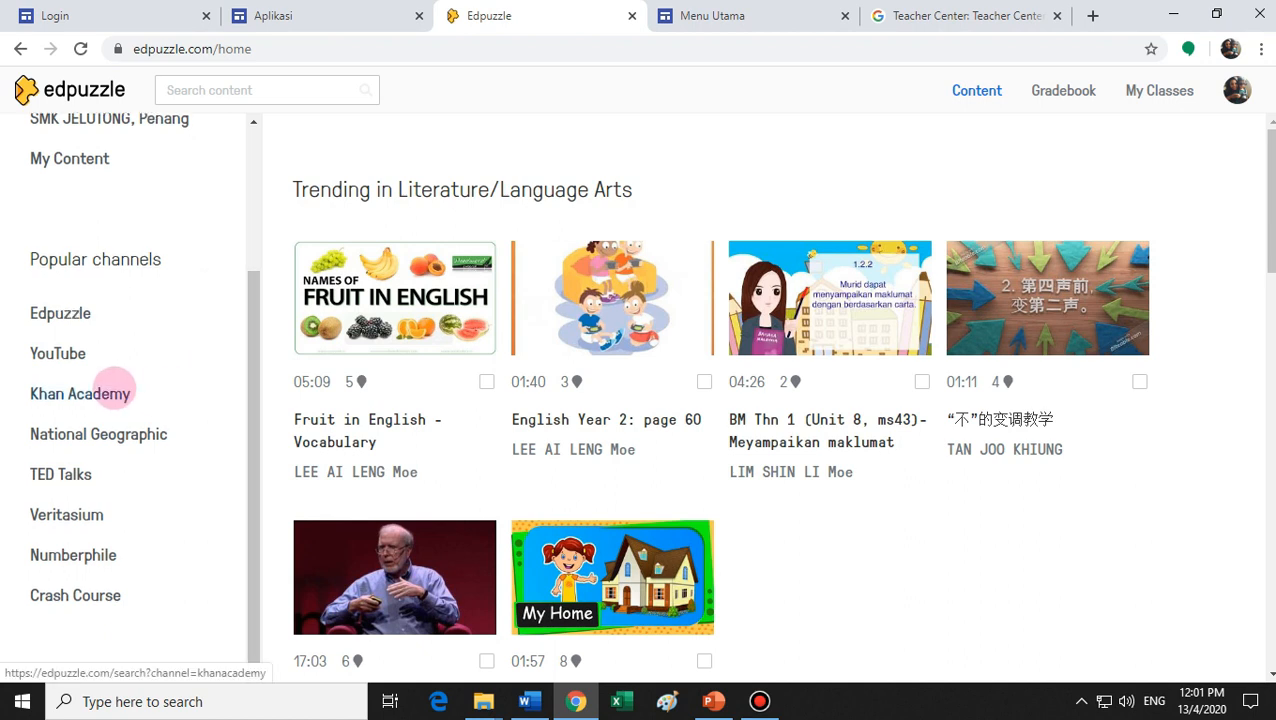
{"action": "left_click", "coordinate": [57, 353]}
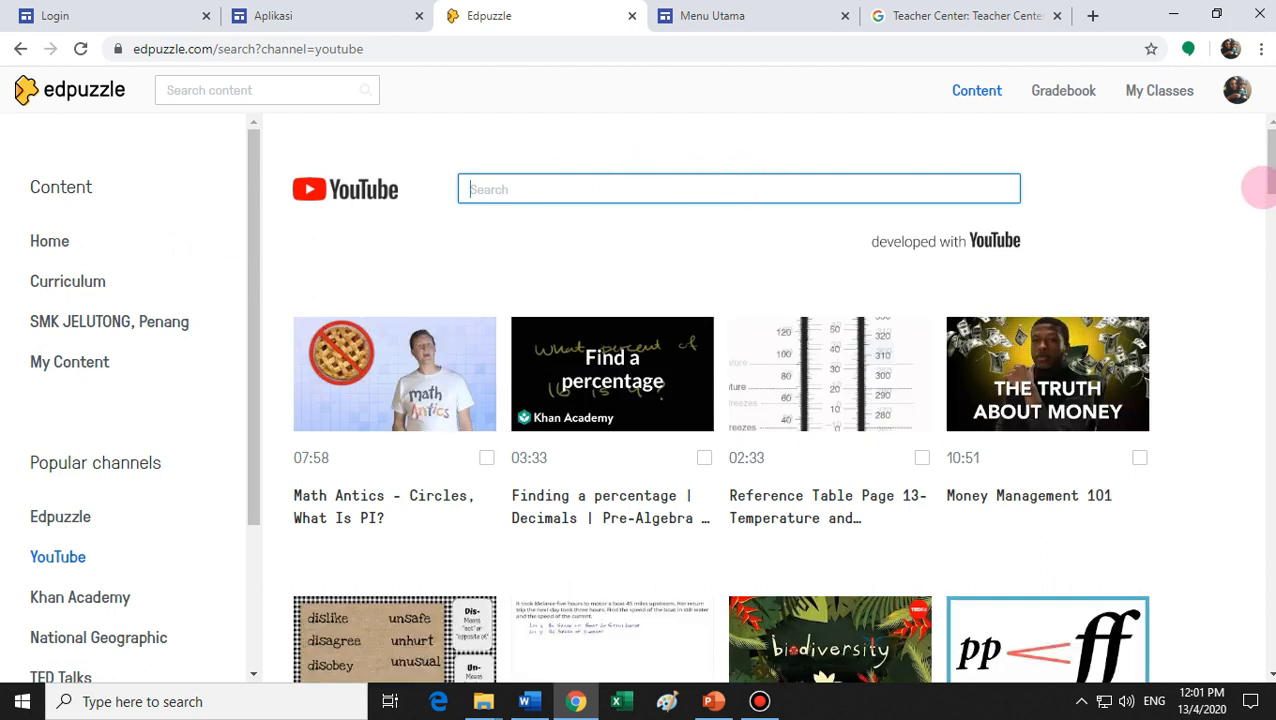
- Find and open the video "10 Differences Between Good Friends and Toxic Friends" among the YouTube videos
{"action": "scroll", "coordinate": [1266, 183], "scroll_direction": "down", "scroll_amount": 2}
{"action": "left_click_drag", "start_coordinate": [1264, 183], "coordinate": [1262, 250]}
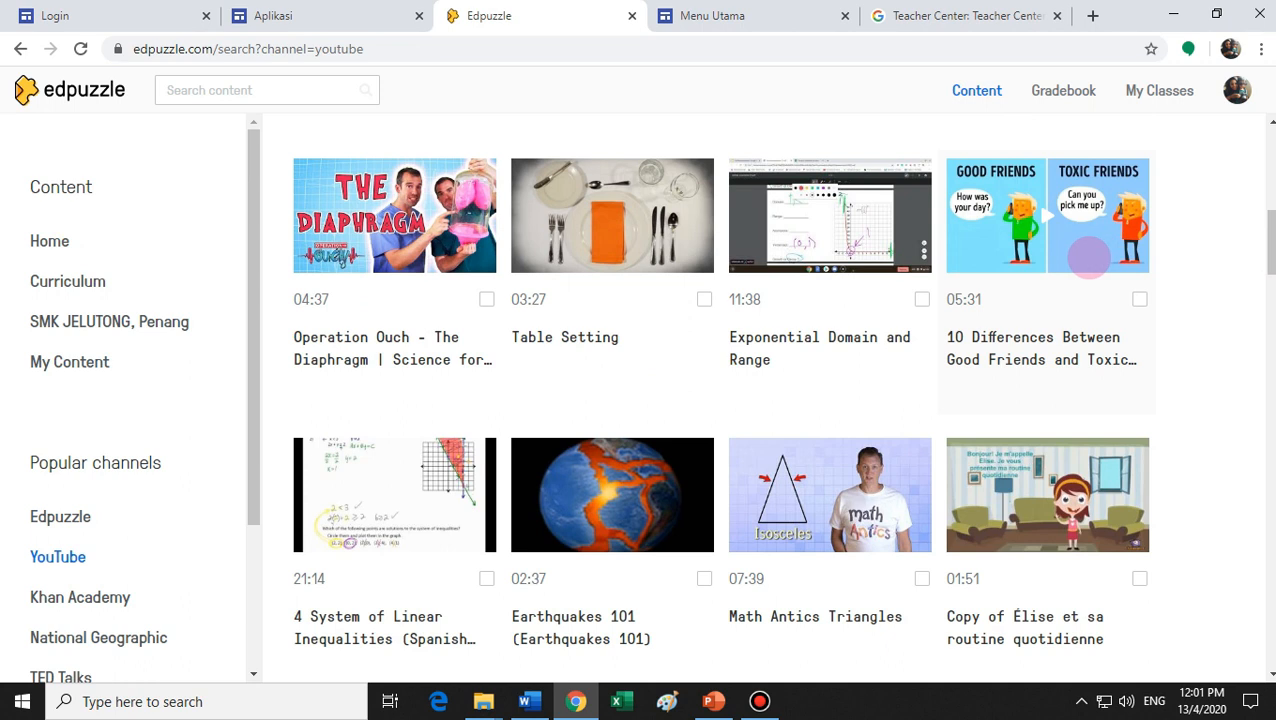
{"action": "left_click", "coordinate": [1082, 246]}
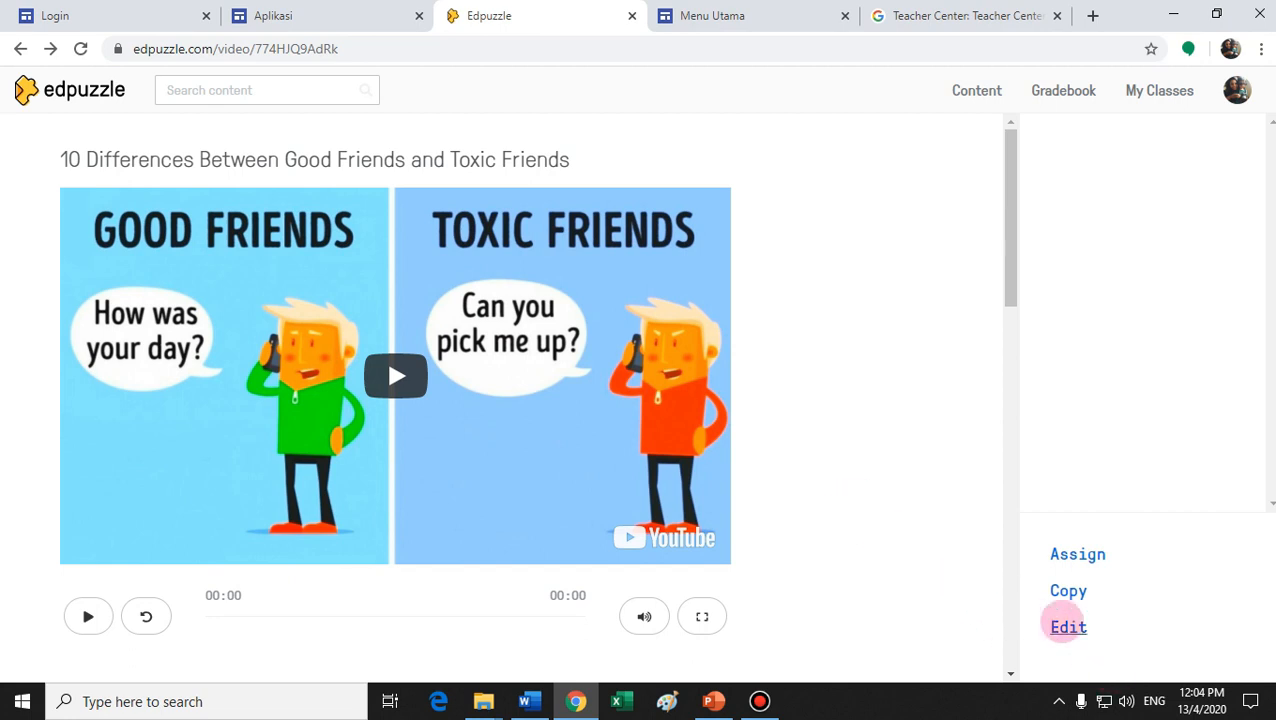
- Open the friends video for editing and review its voiceover option and the available question types
{"action": "left_click", "coordinate": [1068, 627]}
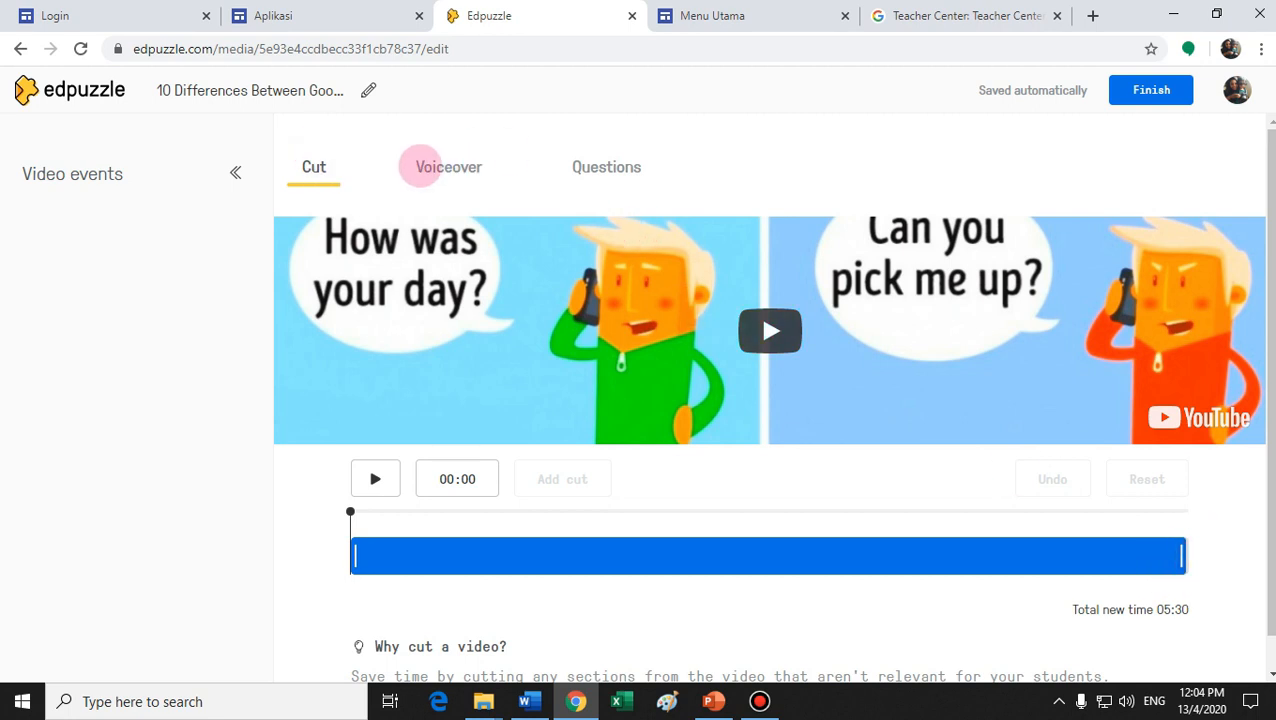
{"action": "left_click", "coordinate": [438, 166]}
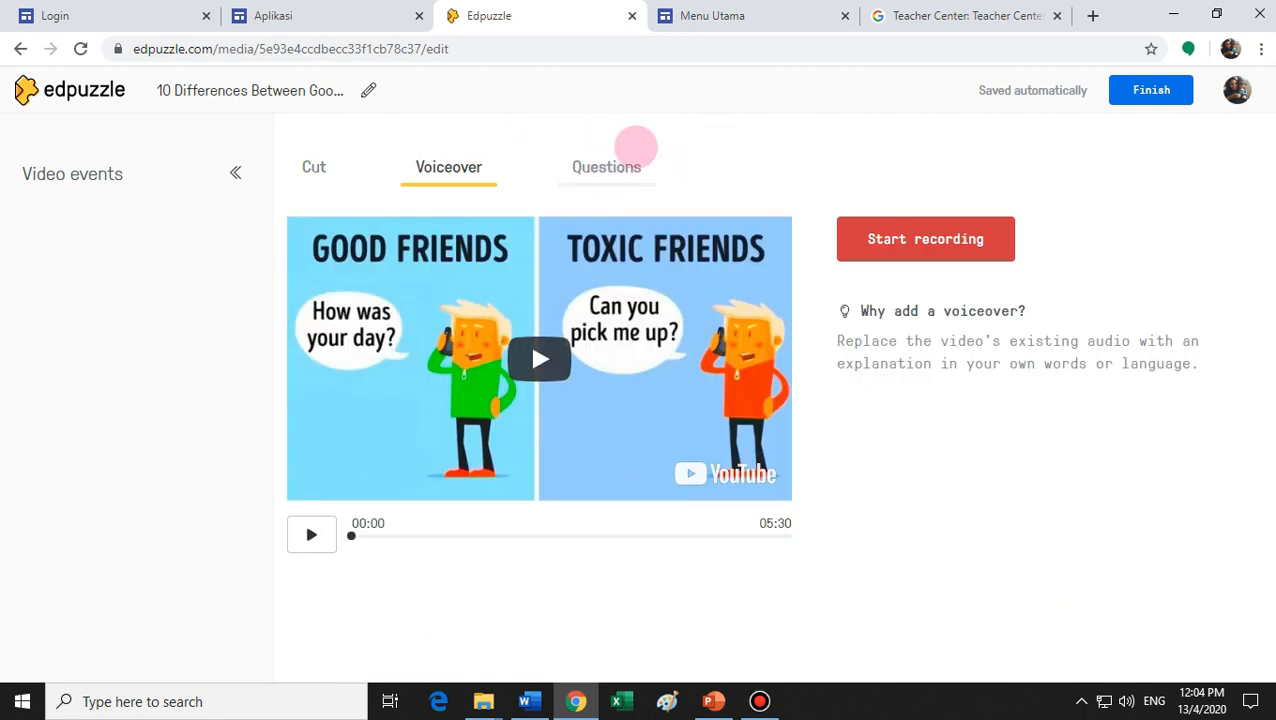
{"action": "left_click", "coordinate": [588, 166]}
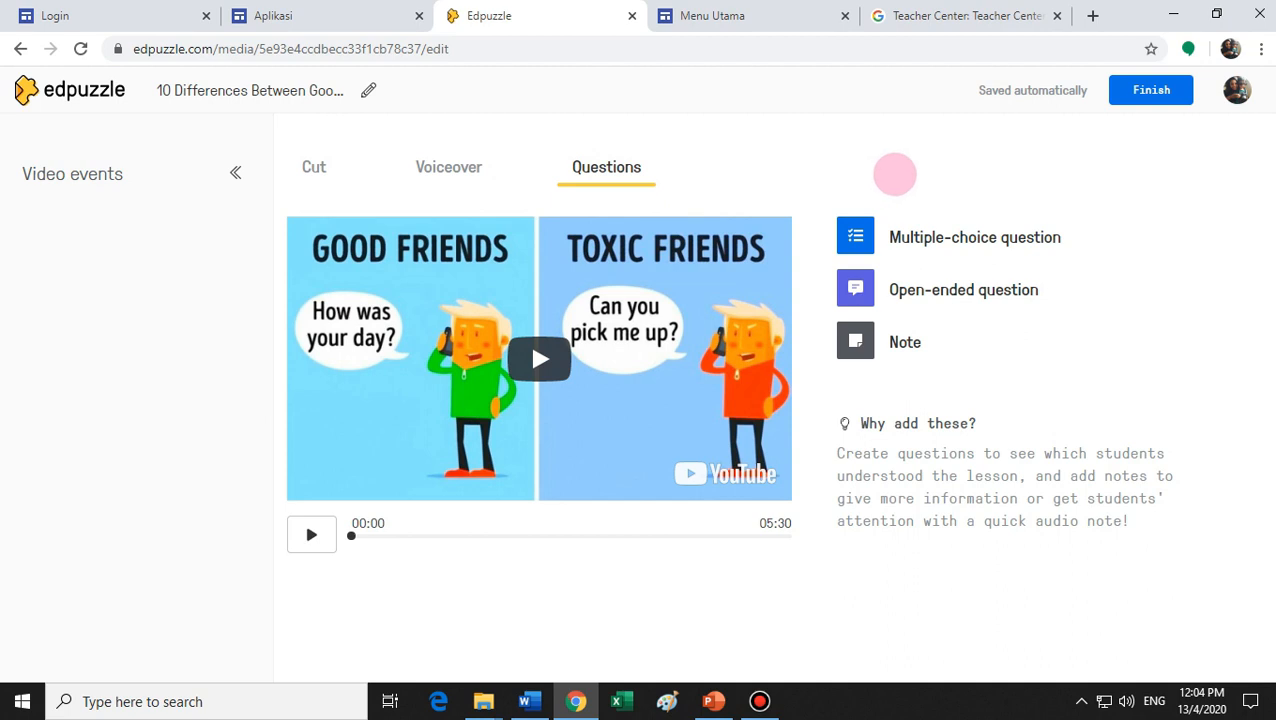
{"action": "mouse_move", "coordinate": [1017, 273]}
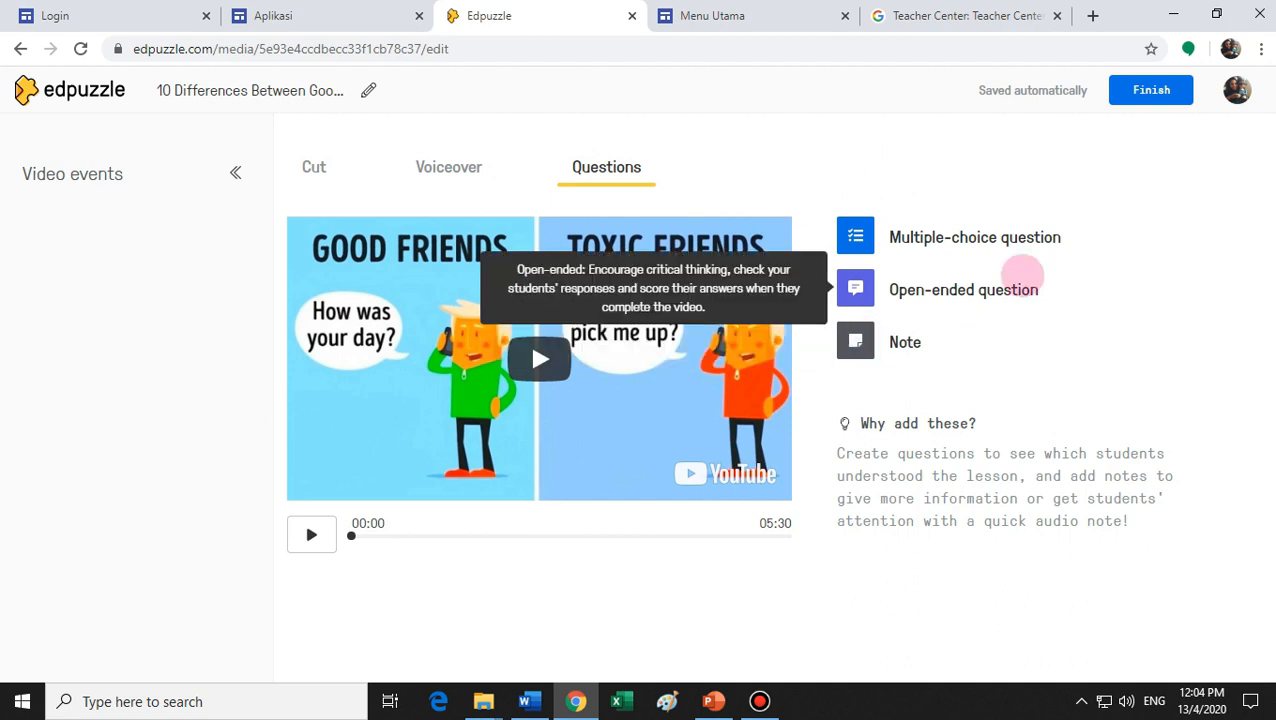
{"action": "mouse_move", "coordinate": [968, 215]}
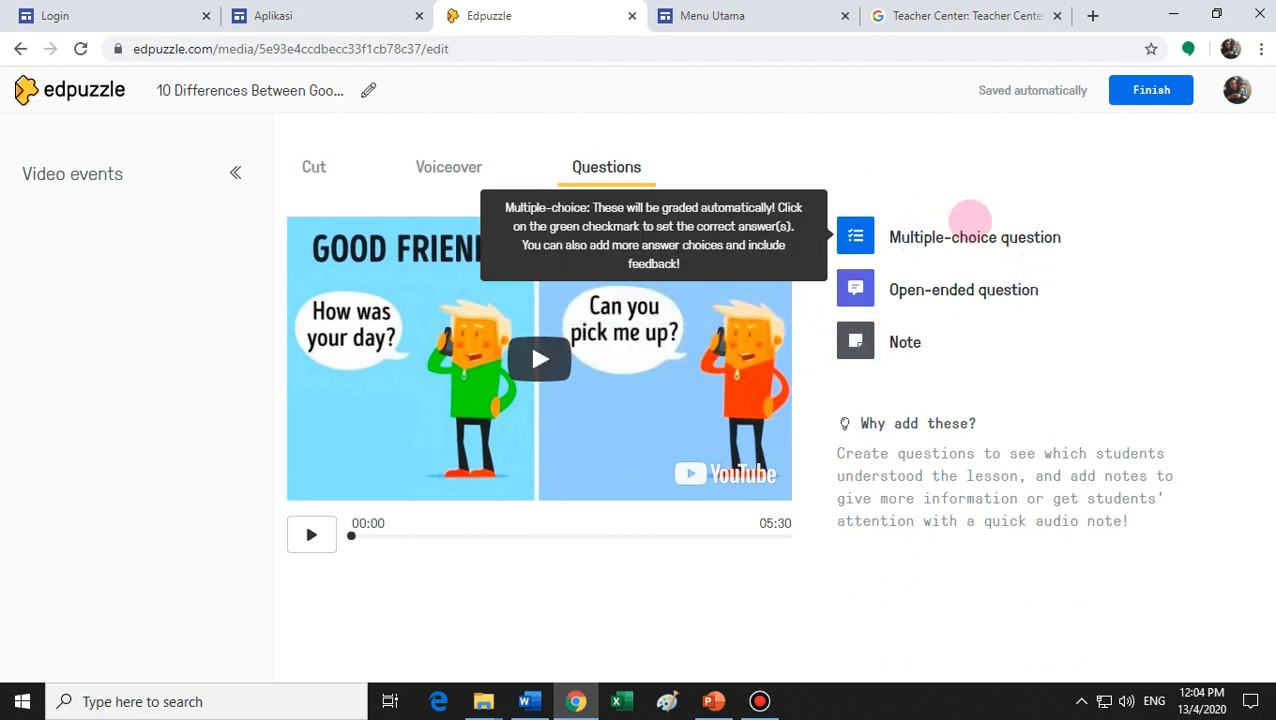
{"action": "mouse_move", "coordinate": [948, 290]}
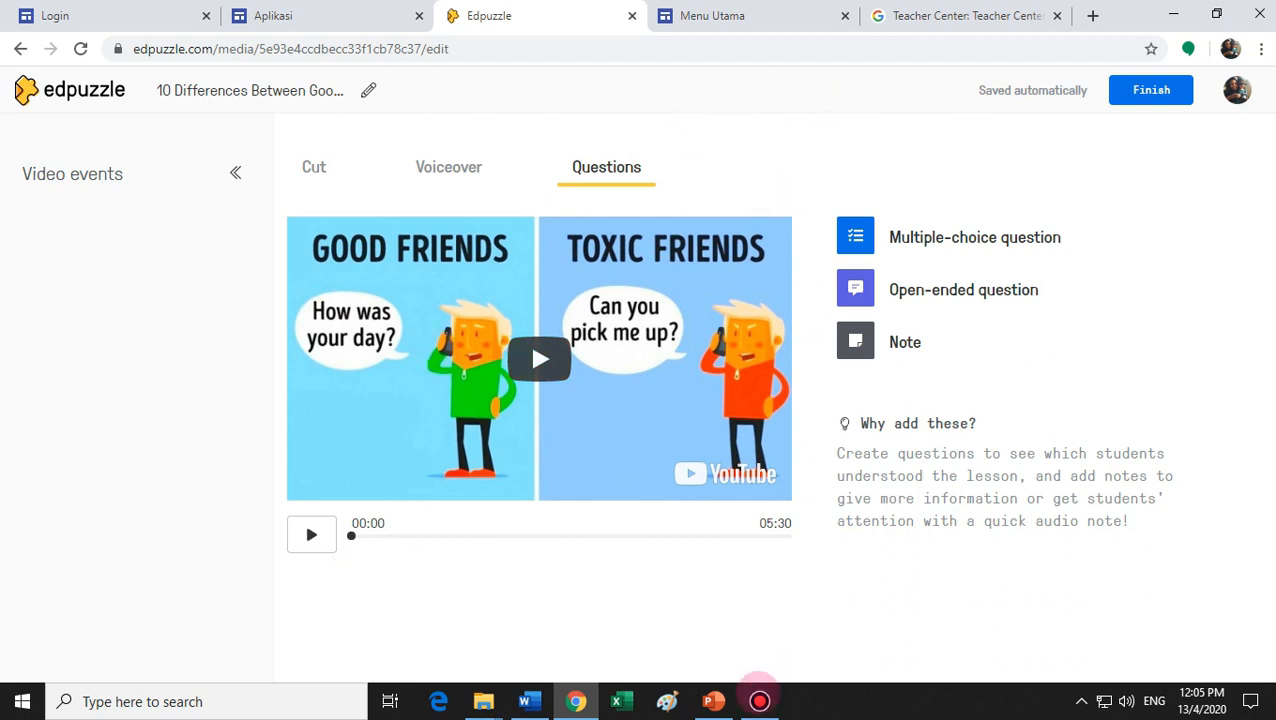
- Play the video to 00:11 and save an open-ended question there reading "Give one difference between a good friend and a toxic friend."
{"action": "left_click", "coordinate": [540, 359]}
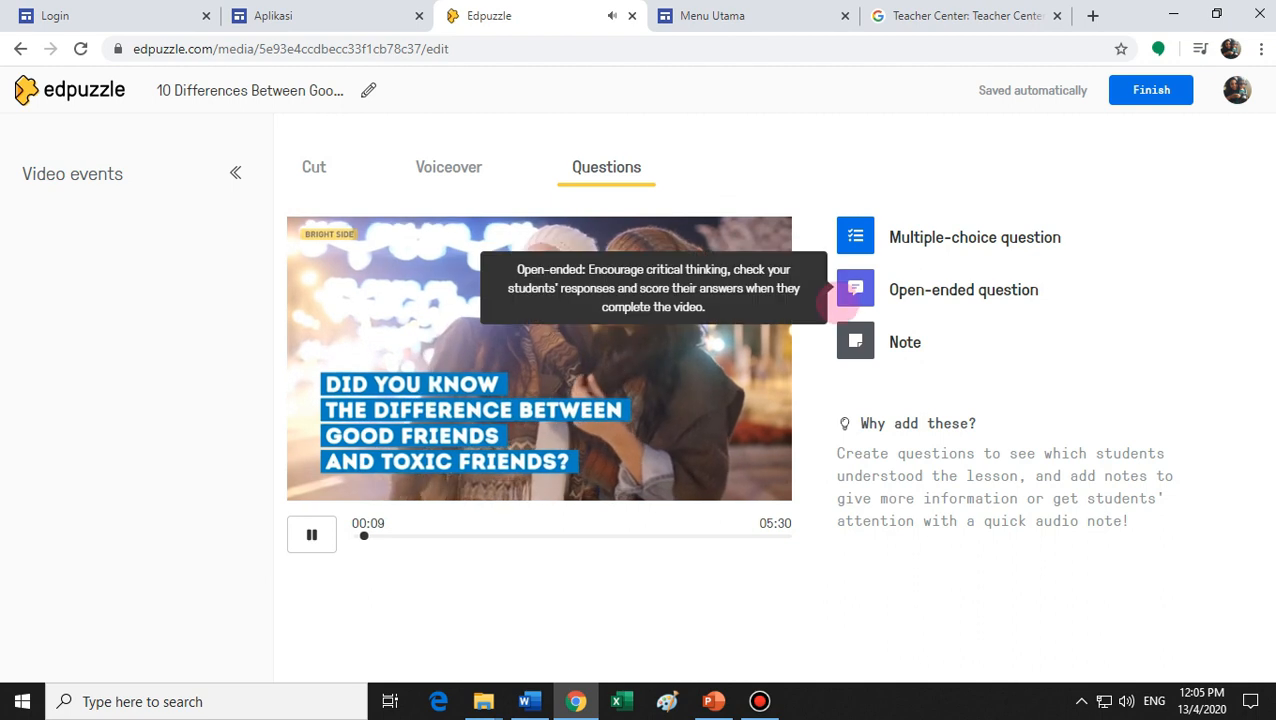
{"action": "left_click", "coordinate": [862, 290]}
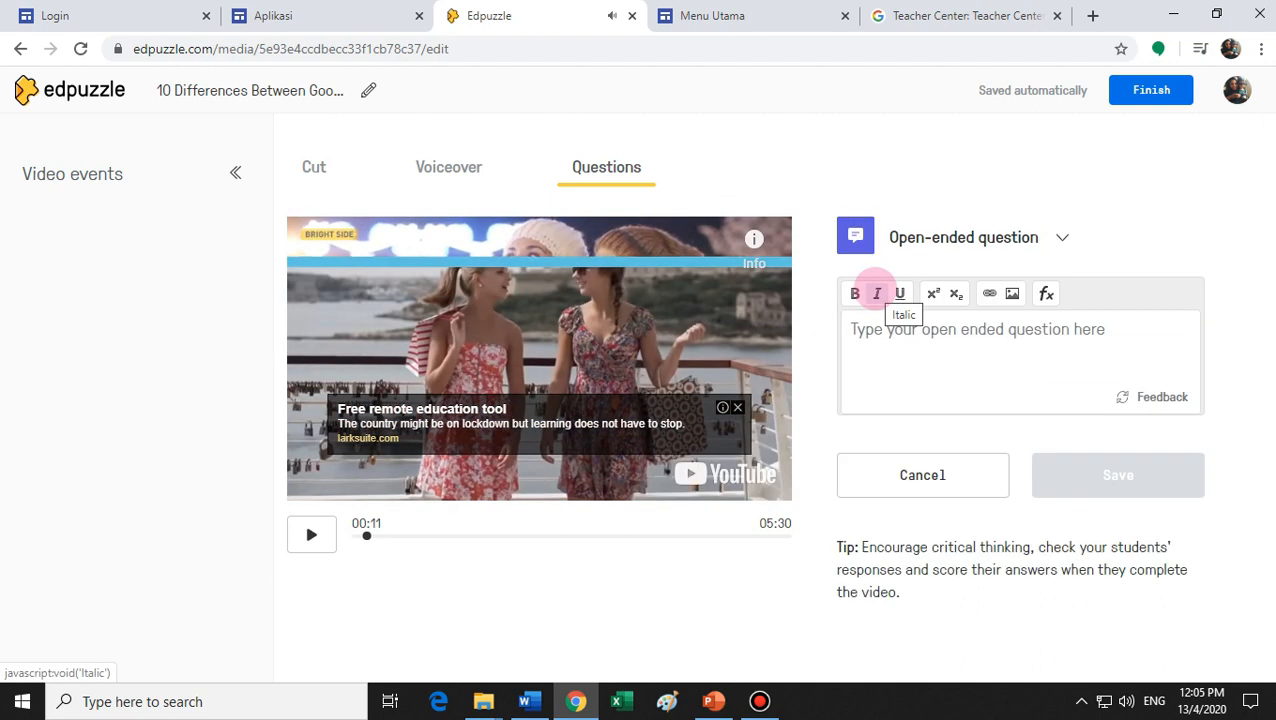
{"action": "left_click", "coordinate": [885, 333]}
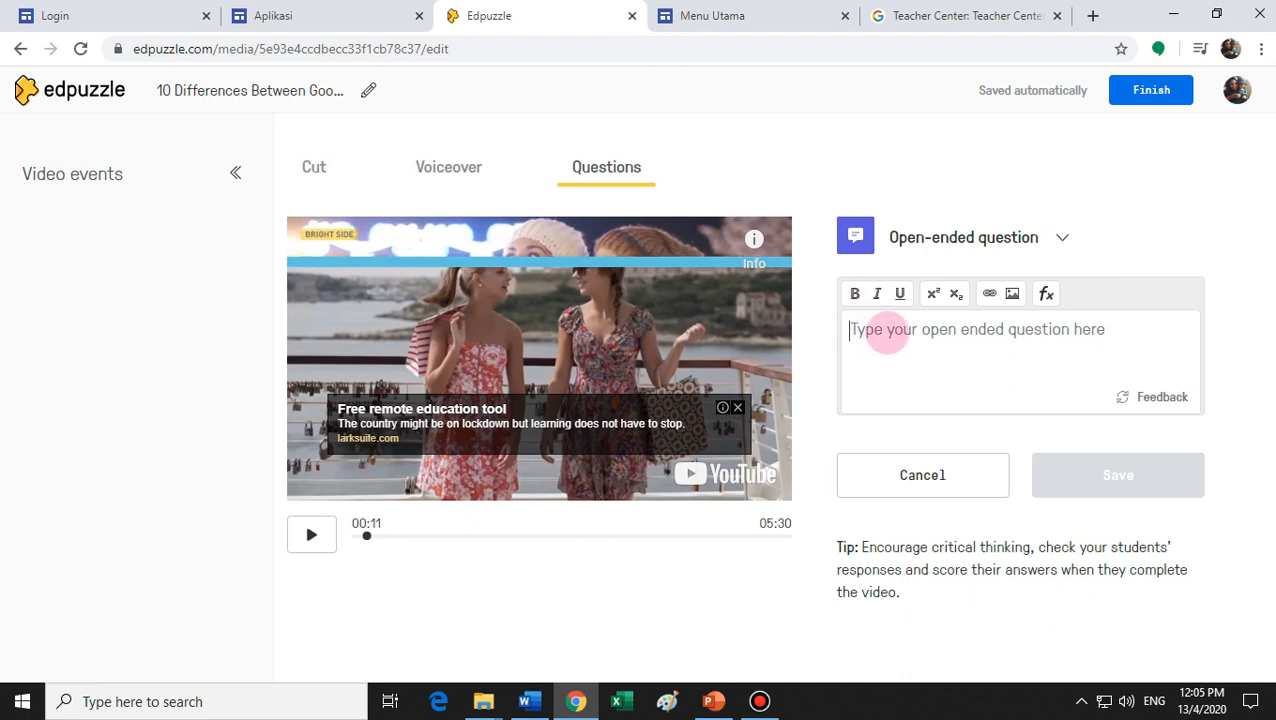
{"action": "type", "text": "D"}
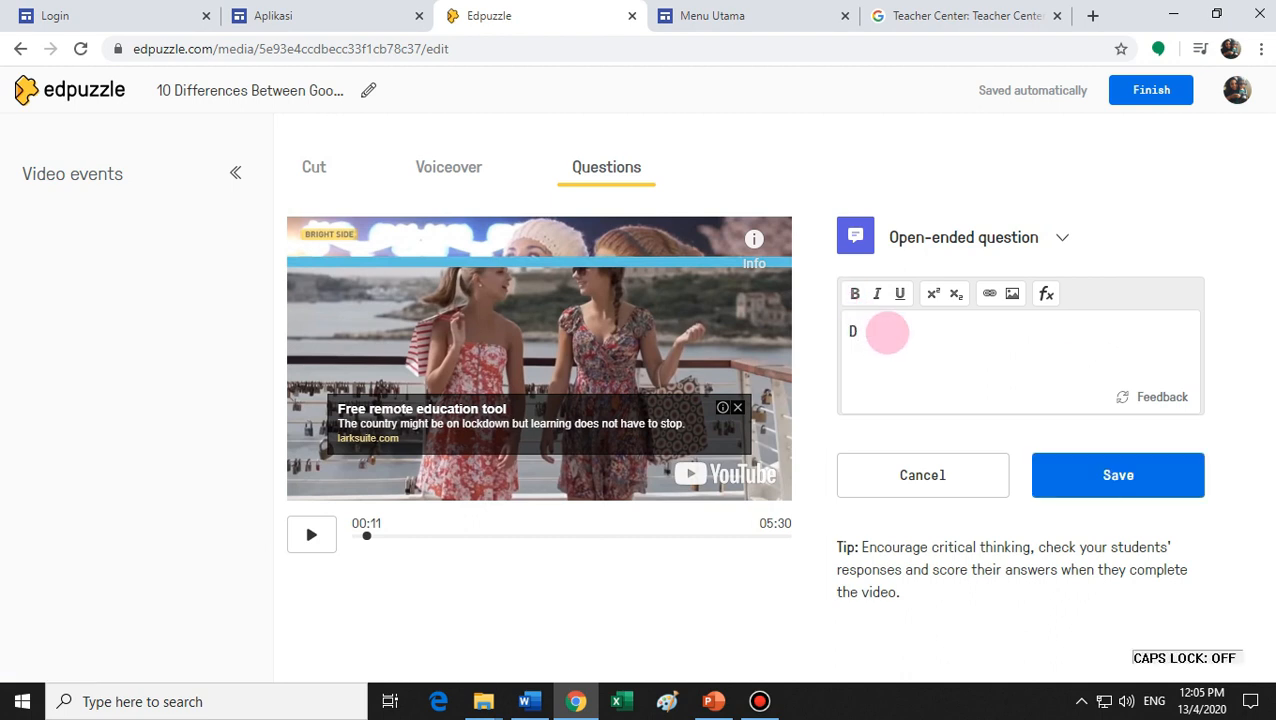
{"action": "key", "text": "Caps_Lock"}
{"action": "type", "text": "G"}
{"action": "key", "text": "Caps_Lock"}
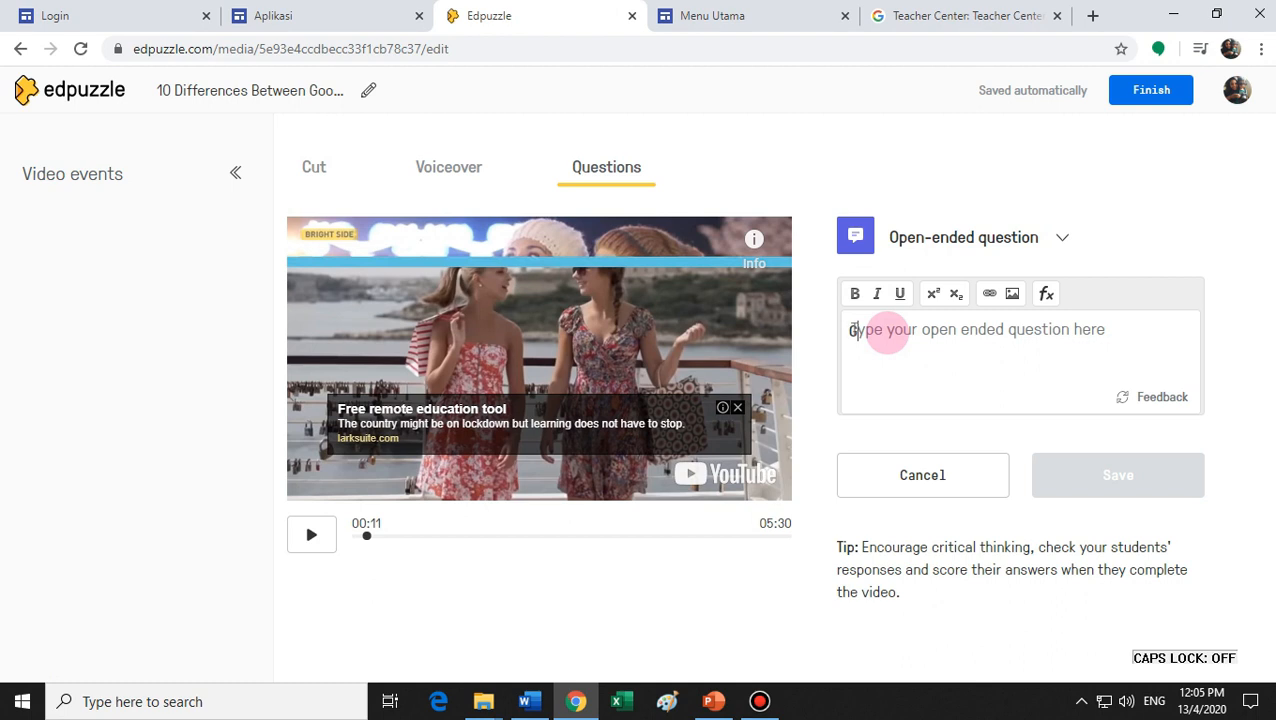
{"action": "type", "text": "ive one"}
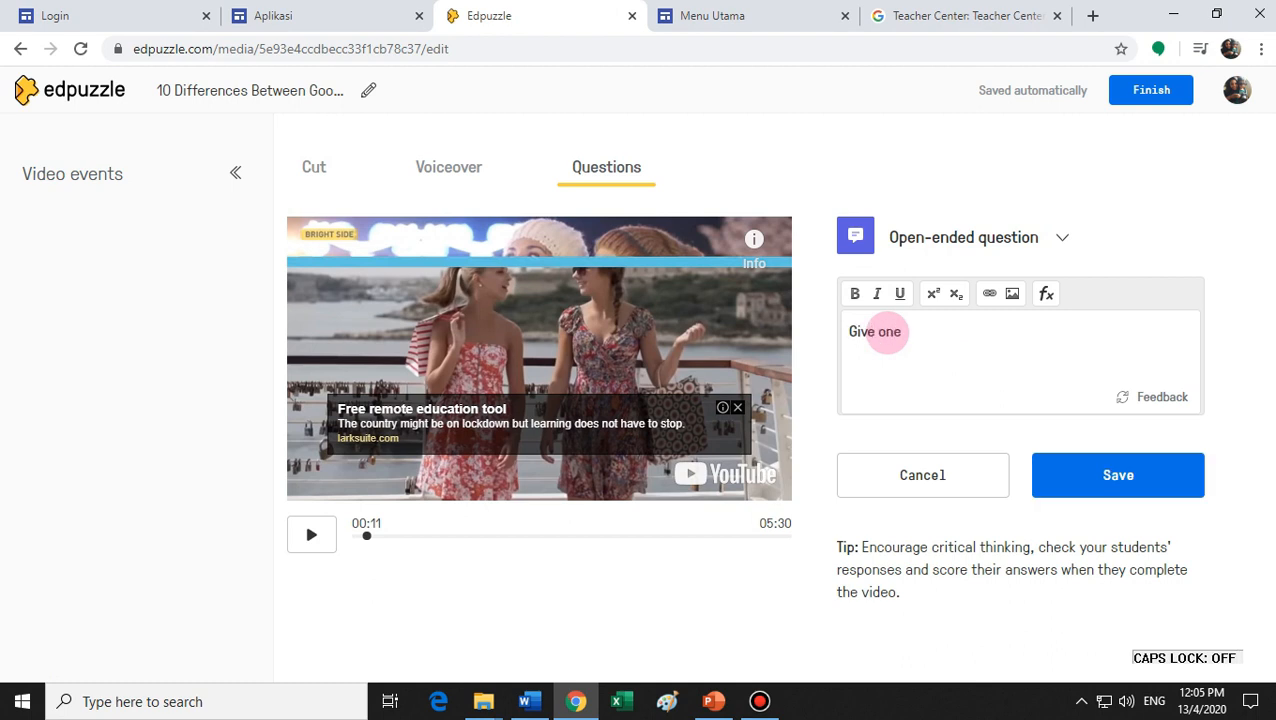
{"action": "type", "text": " difference"}
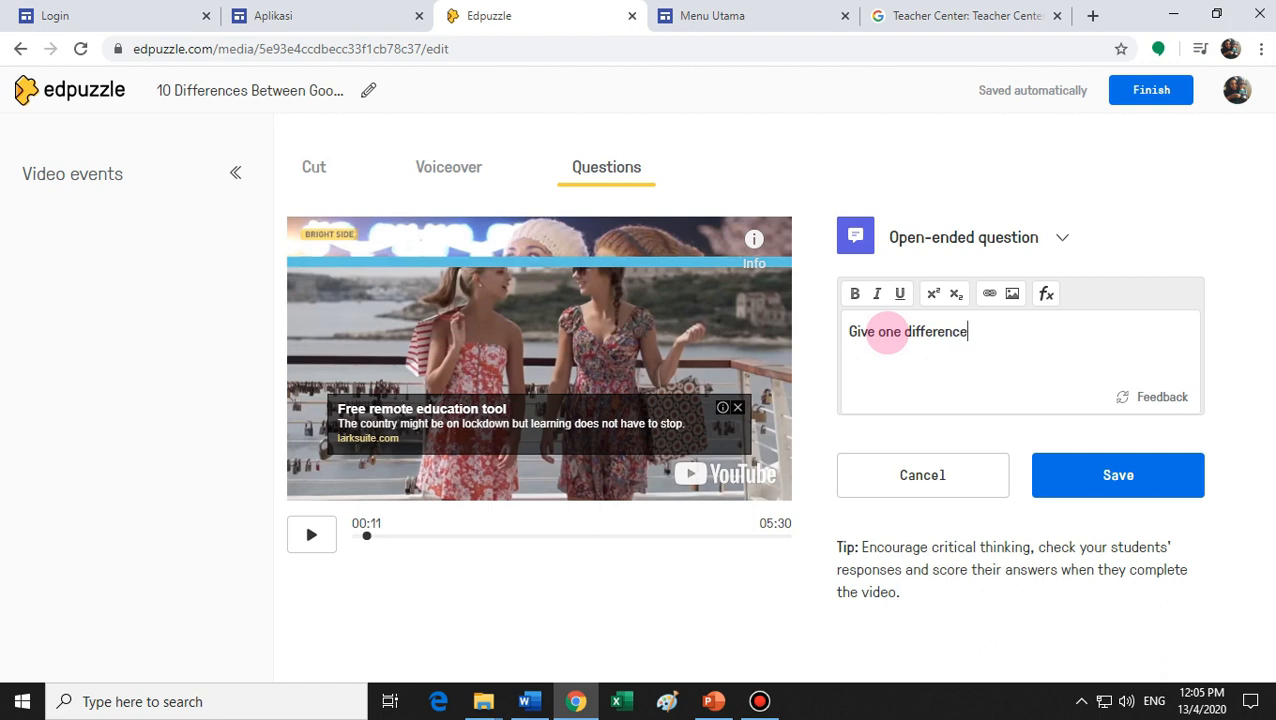
{"action": "type", "text": " between a good frien"}
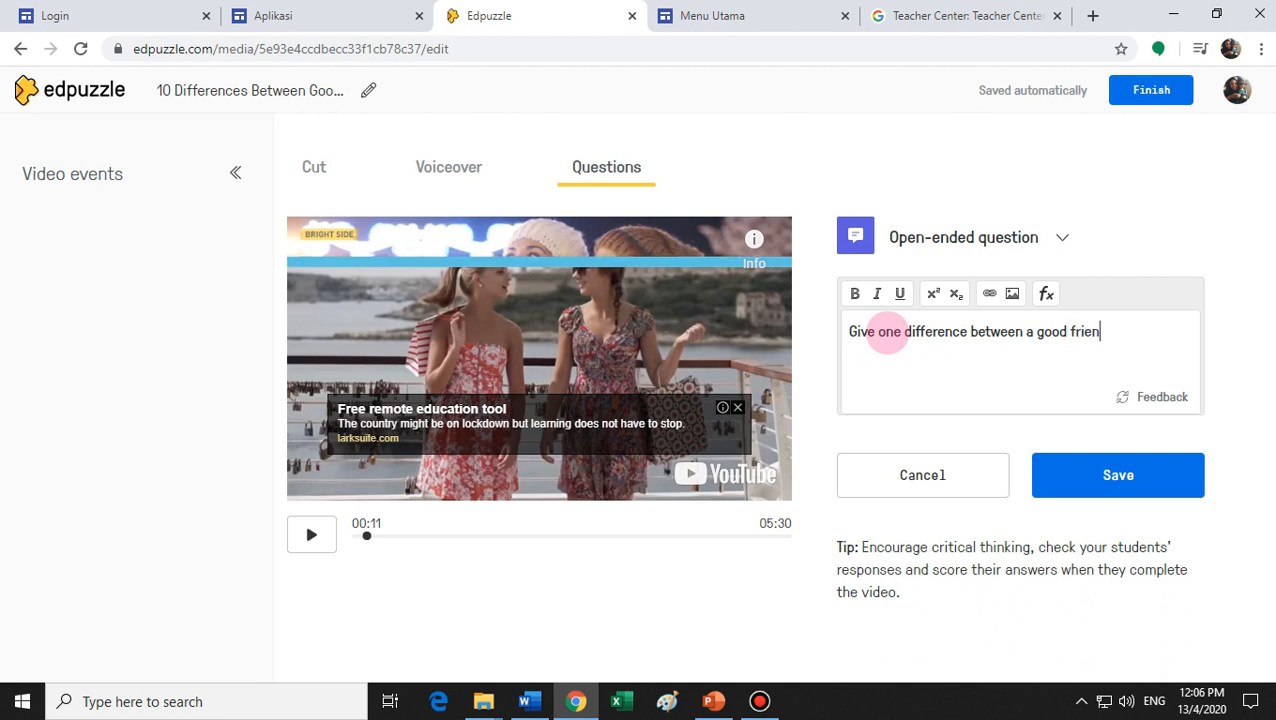
{"action": "type", "text": "d and a toxic friend."}
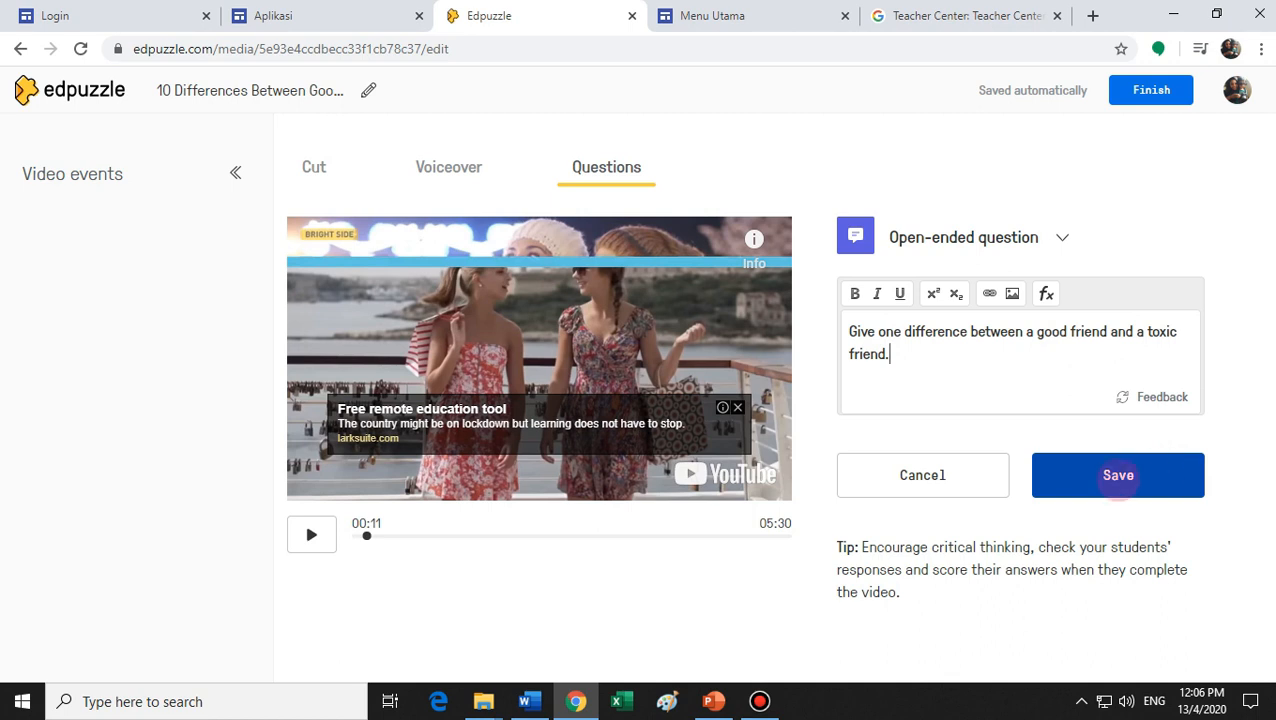
{"action": "left_click", "coordinate": [1118, 475]}
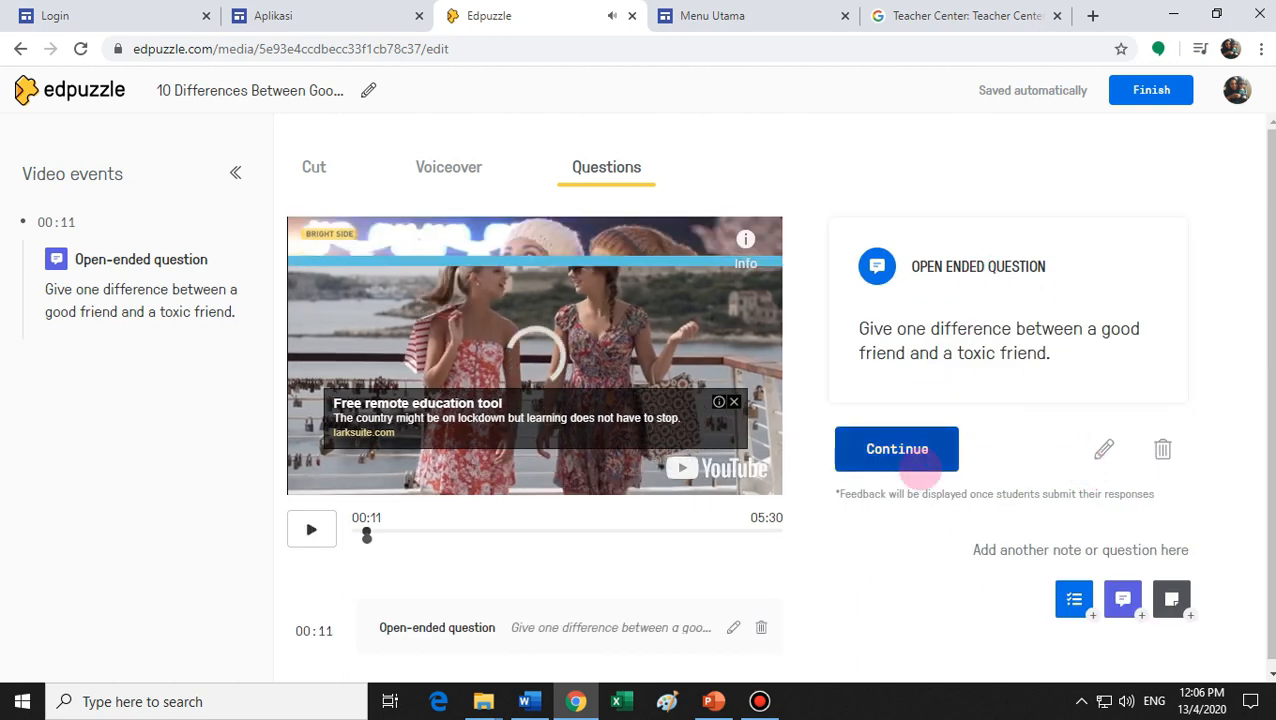
- Play the video on to 00:40 and start a multiple-choice question there reading "What is the difference No. 1?"
{"action": "left_click", "coordinate": [912, 460]}
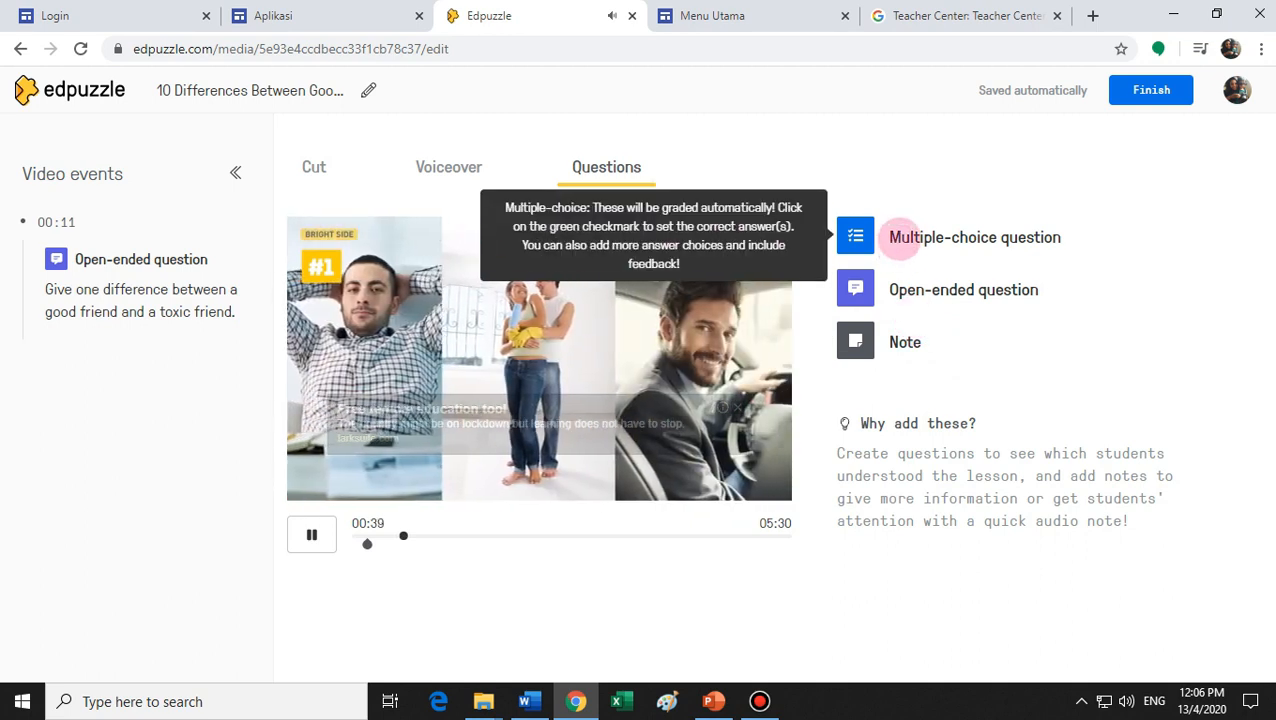
{"action": "left_click", "coordinate": [900, 240]}
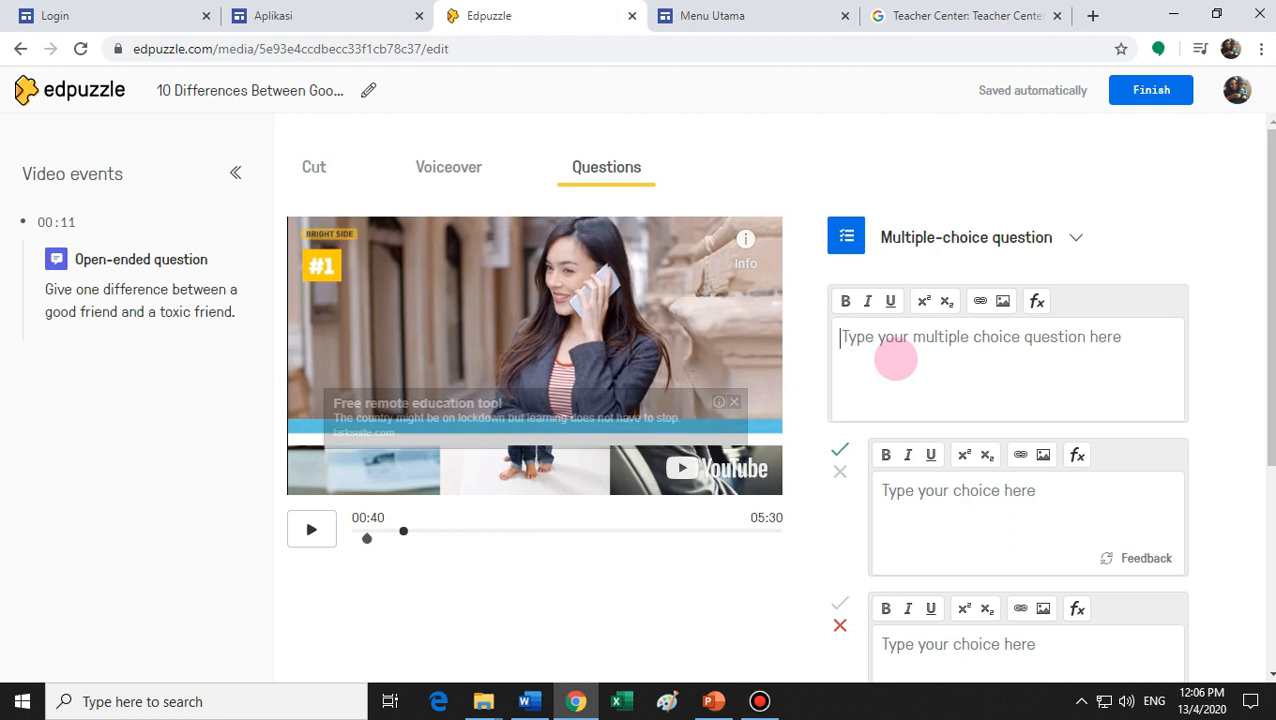
{"action": "type", "text": "What is the difference"}
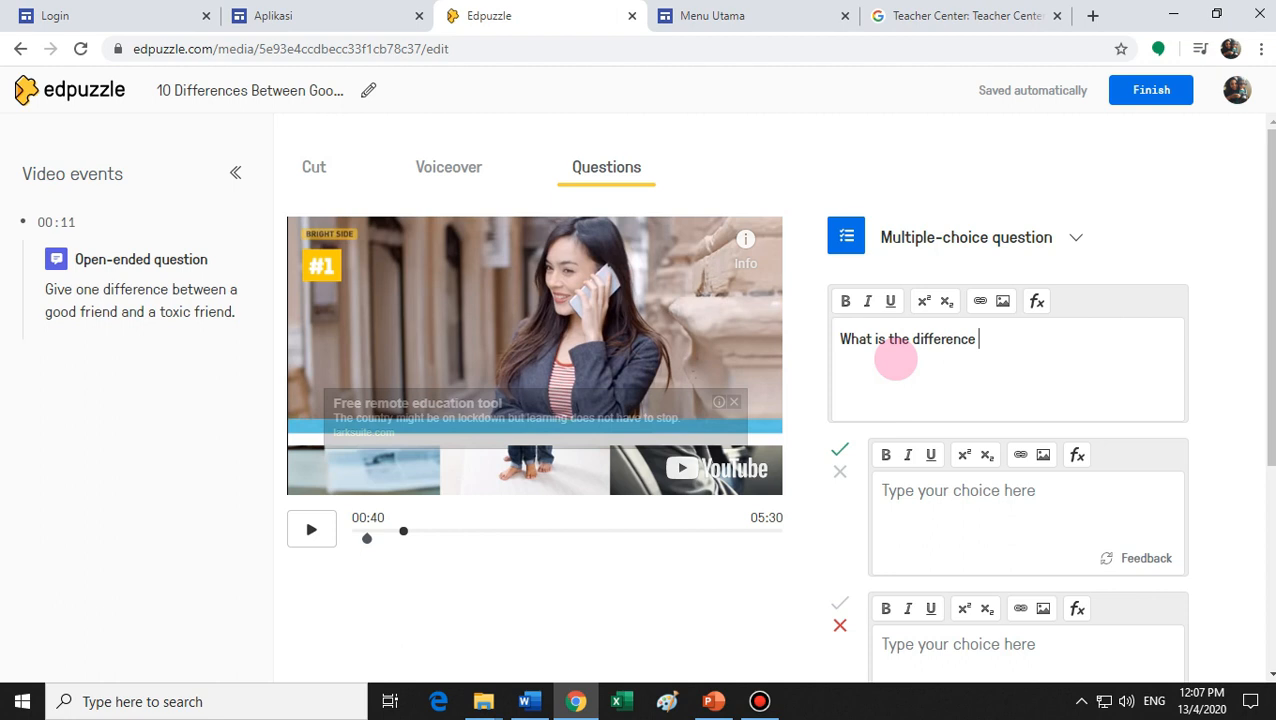
{"action": "key", "text": "Caps_Lock"}
{"action": "type", "text": "N"}
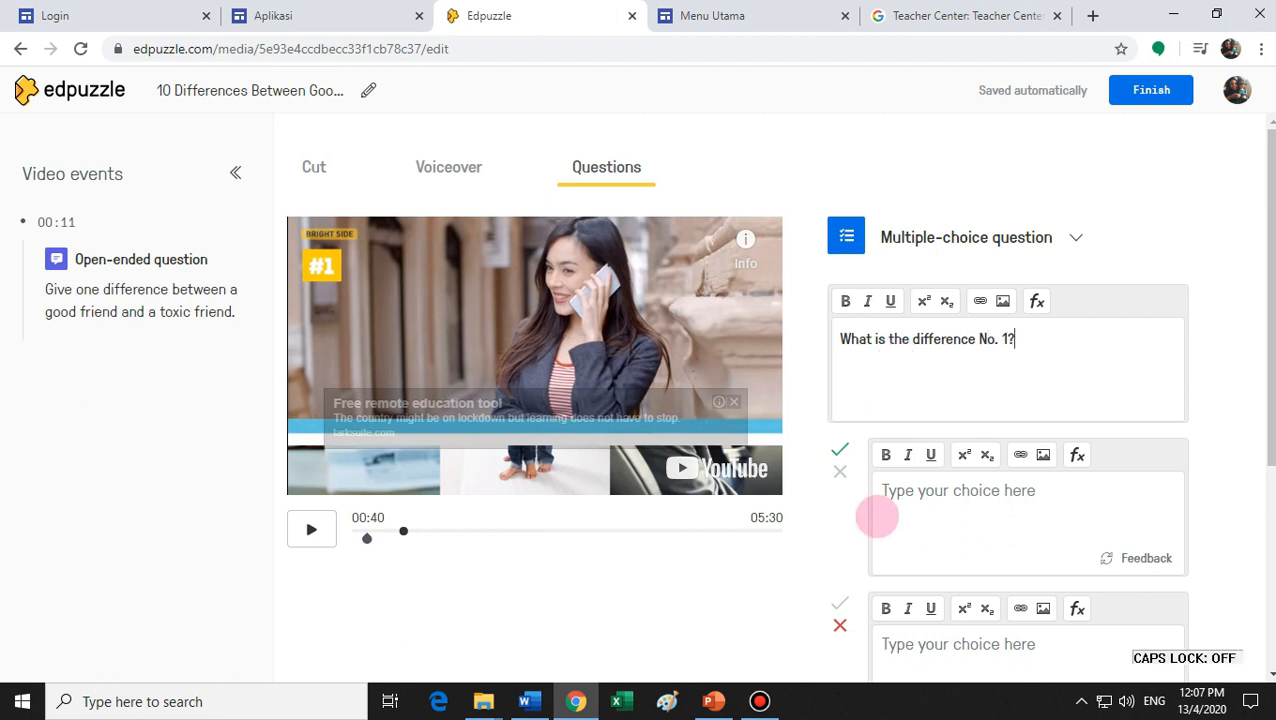
- Enter "Jealous" as the correct choice and "Happy with your success" as the wrong choice, and save the question
{"action": "left_click", "coordinate": [893, 508]}
{"action": "key", "text": "Caps_Lock"}
{"action": "type", "text": "J"}
{"action": "key", "text": "Caps_Lock"}
{"action": "type", "text": "ealous"}
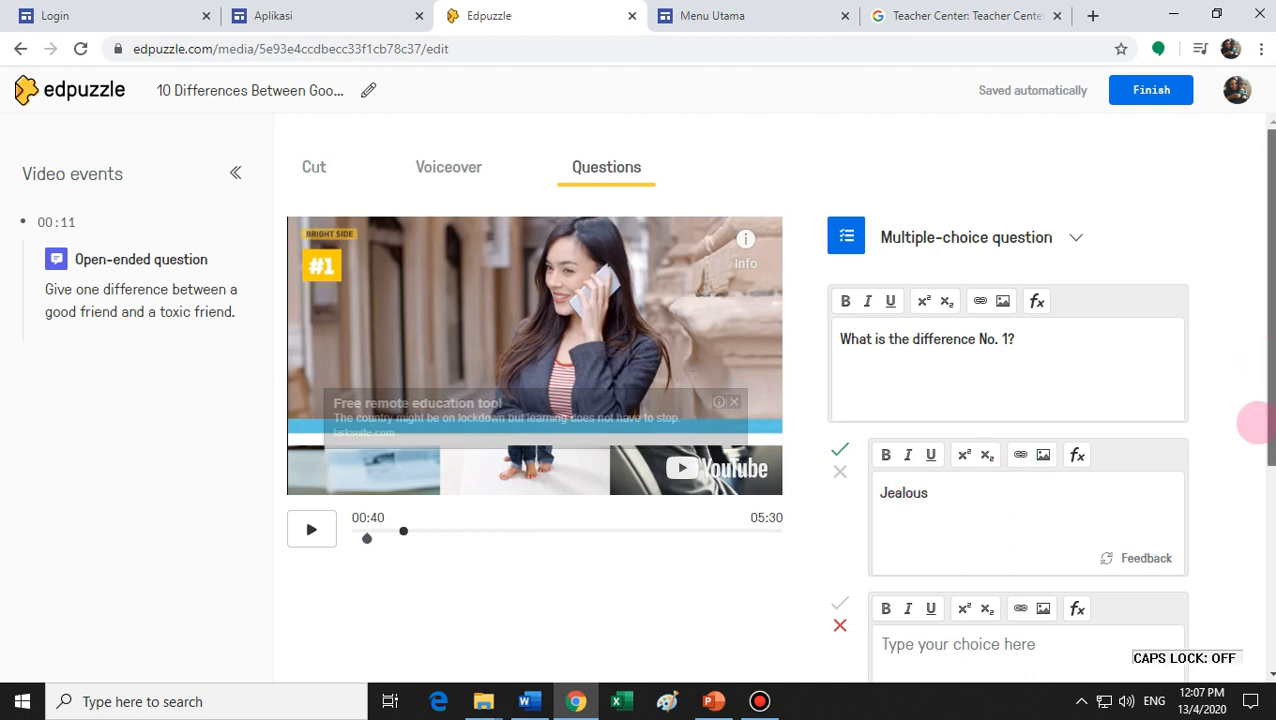
{"action": "left_click_drag", "start_coordinate": [1256, 421], "coordinate": [1256, 525]}
{"action": "left_click", "coordinate": [984, 460]}
{"action": "key", "text": "Caps_Lock"}
{"action": "type", "text": "H"}
{"action": "key", "text": "Caps_Lock"}
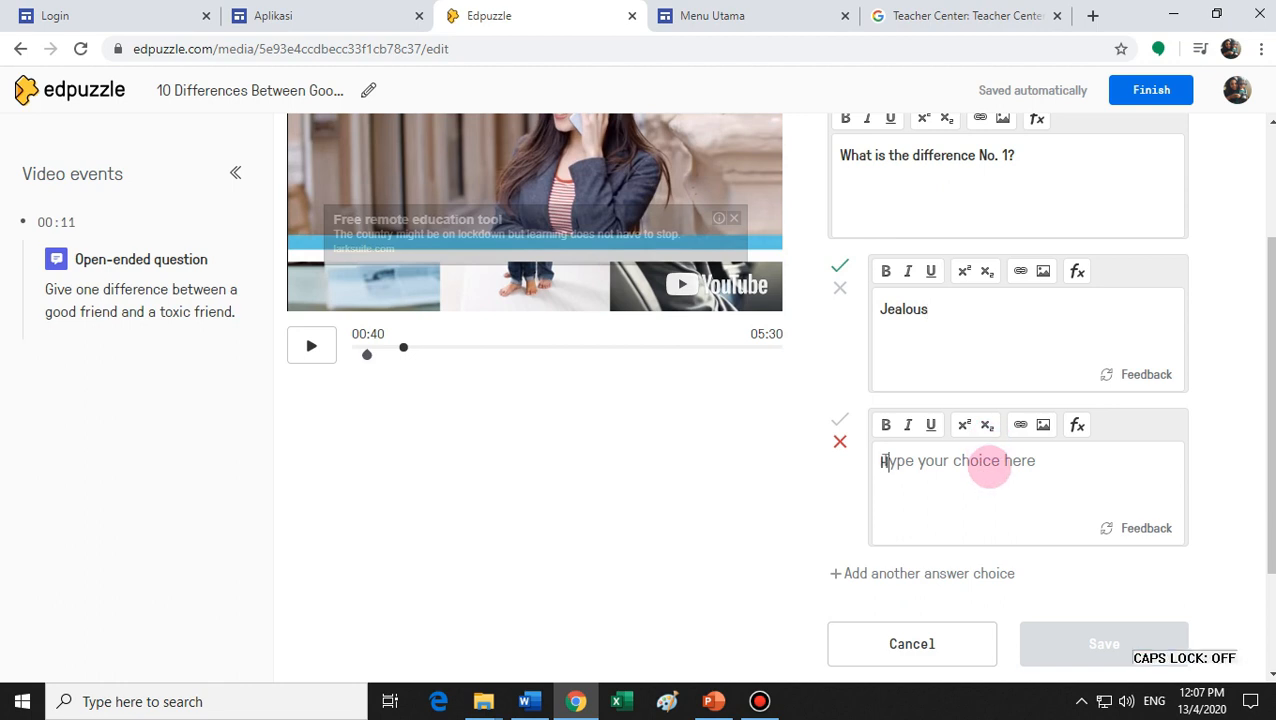
{"action": "type", "text": "appy with your success"}
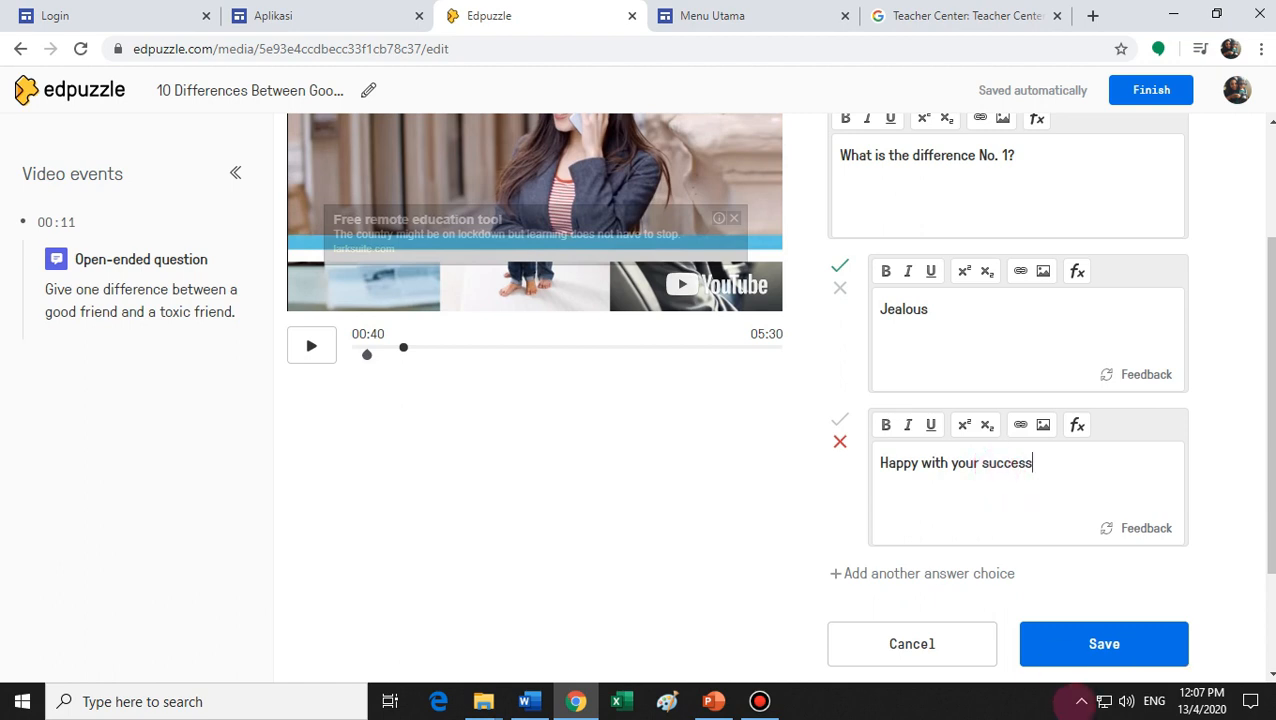
{"action": "left_click", "coordinate": [1054, 647]}
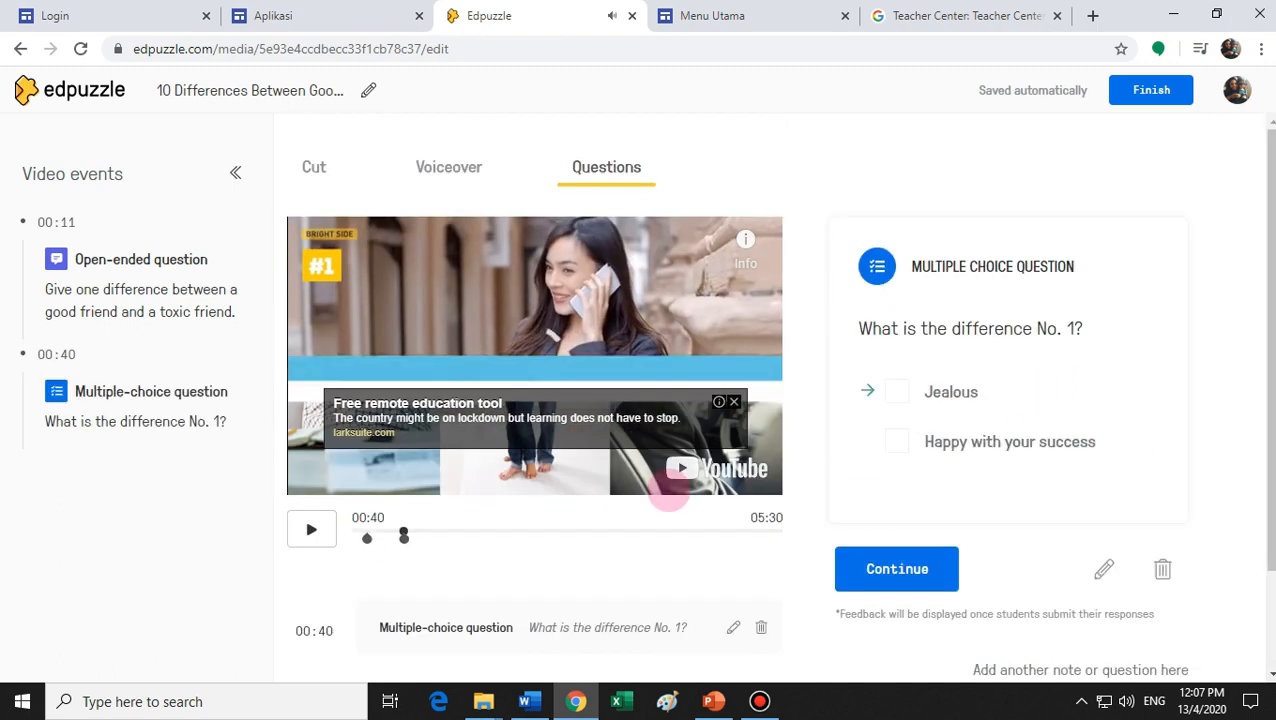
- Continue the video past the 00:40 question and finish editing the lesson
{"action": "left_click", "coordinate": [935, 570]}
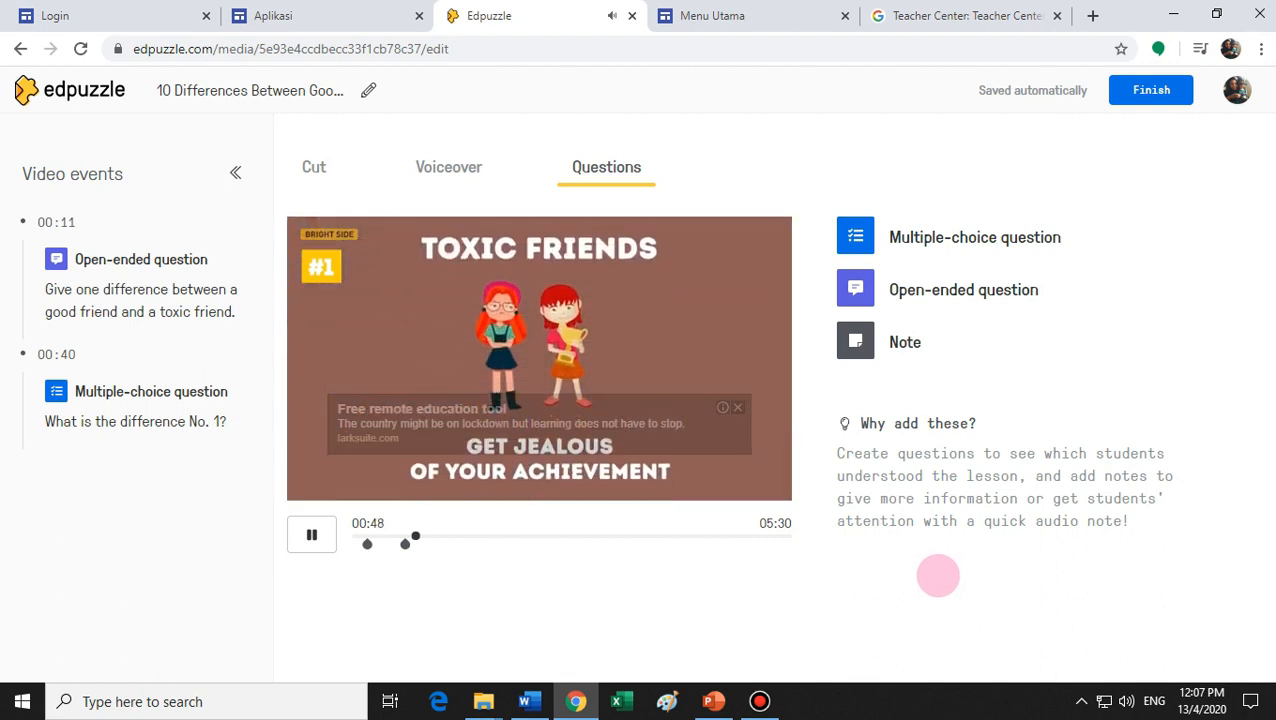
{"action": "mouse_move", "coordinate": [777, 704]}
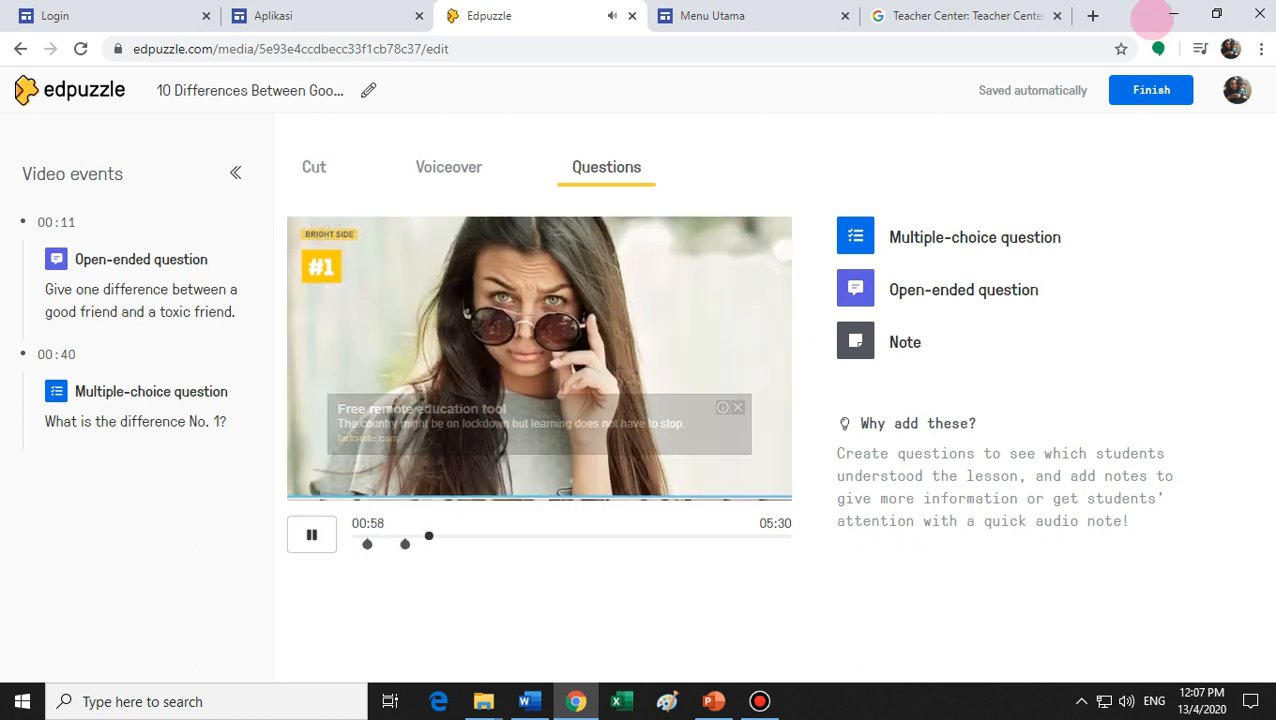
{"action": "left_click", "coordinate": [1140, 88]}
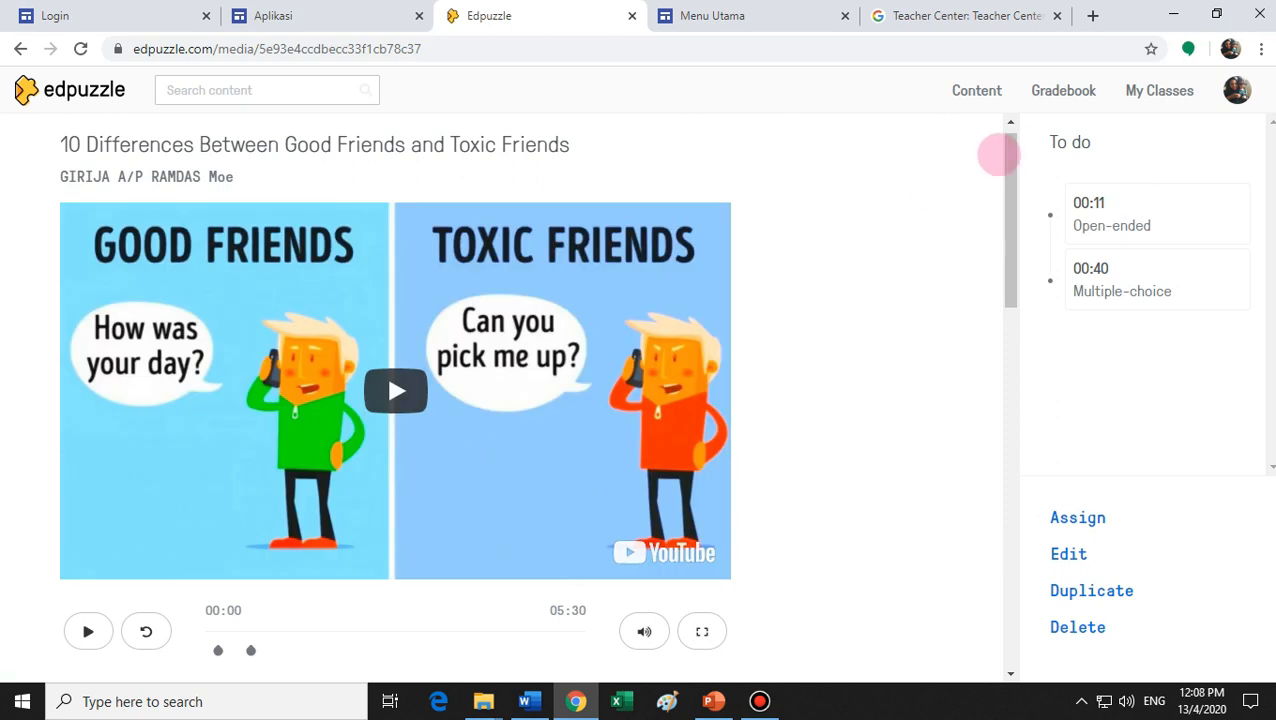
- Assign the friends video to the class 3 Hijau, starting today with no due date and skipping prevented
{"action": "mouse_move", "coordinate": [1008, 145]}
{"action": "left_mouse_down"}
{"action": "mouse_move", "coordinate": [1011, 185]}
{"action": "mouse_move", "coordinate": [1022, 142]}
{"action": "left_mouse_up"}
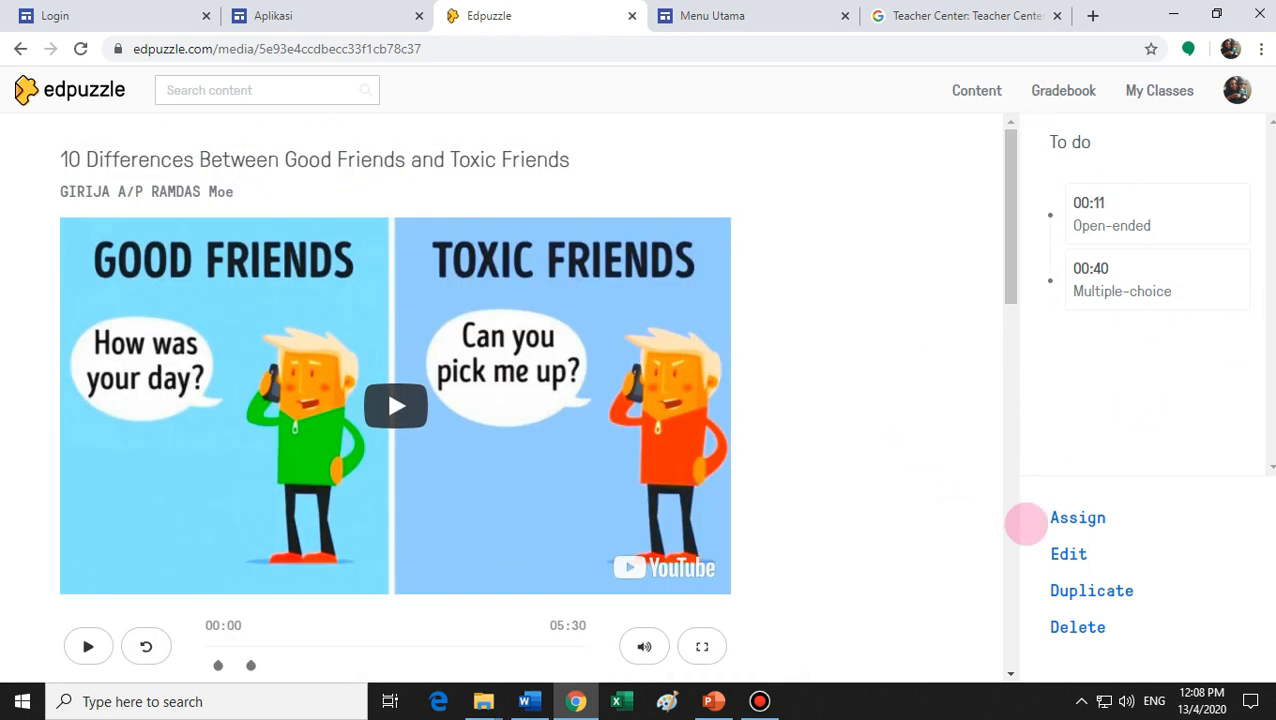
{"action": "left_click", "coordinate": [1052, 520]}
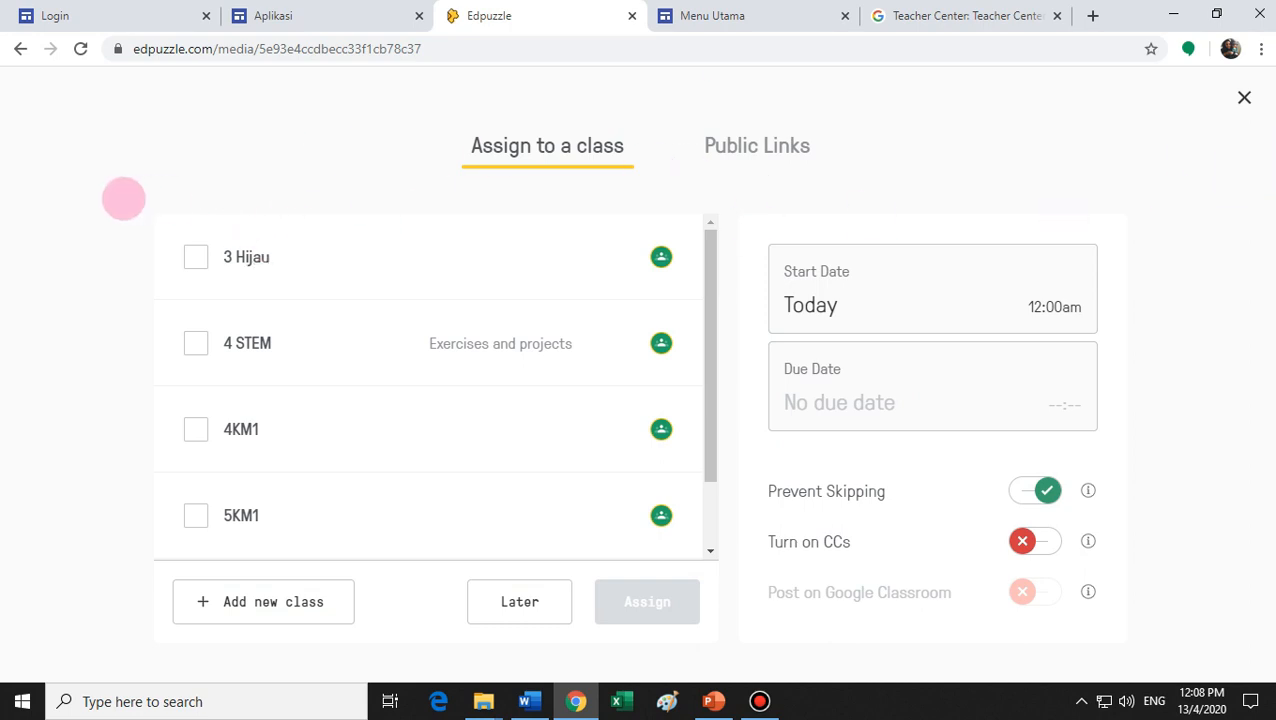
{"action": "left_click_drag", "start_coordinate": [717, 285], "coordinate": [710, 392]}
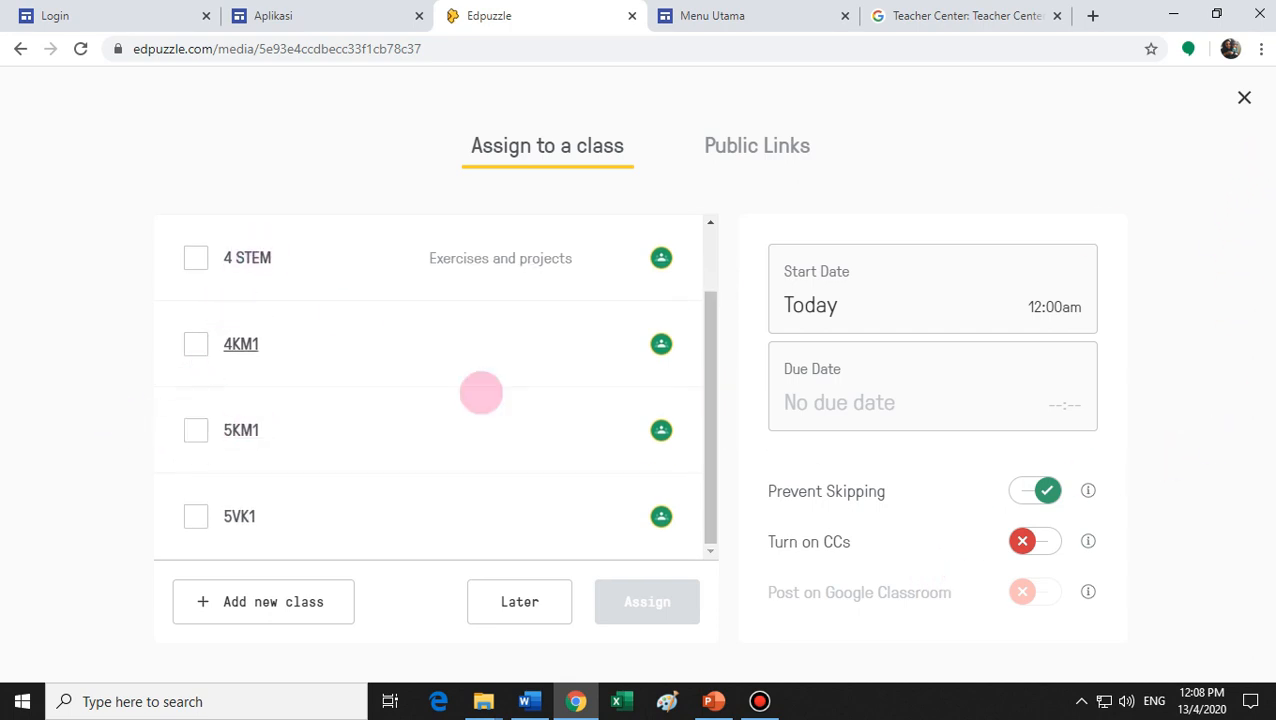
{"action": "left_click_drag", "start_coordinate": [706, 404], "coordinate": [723, 333]}
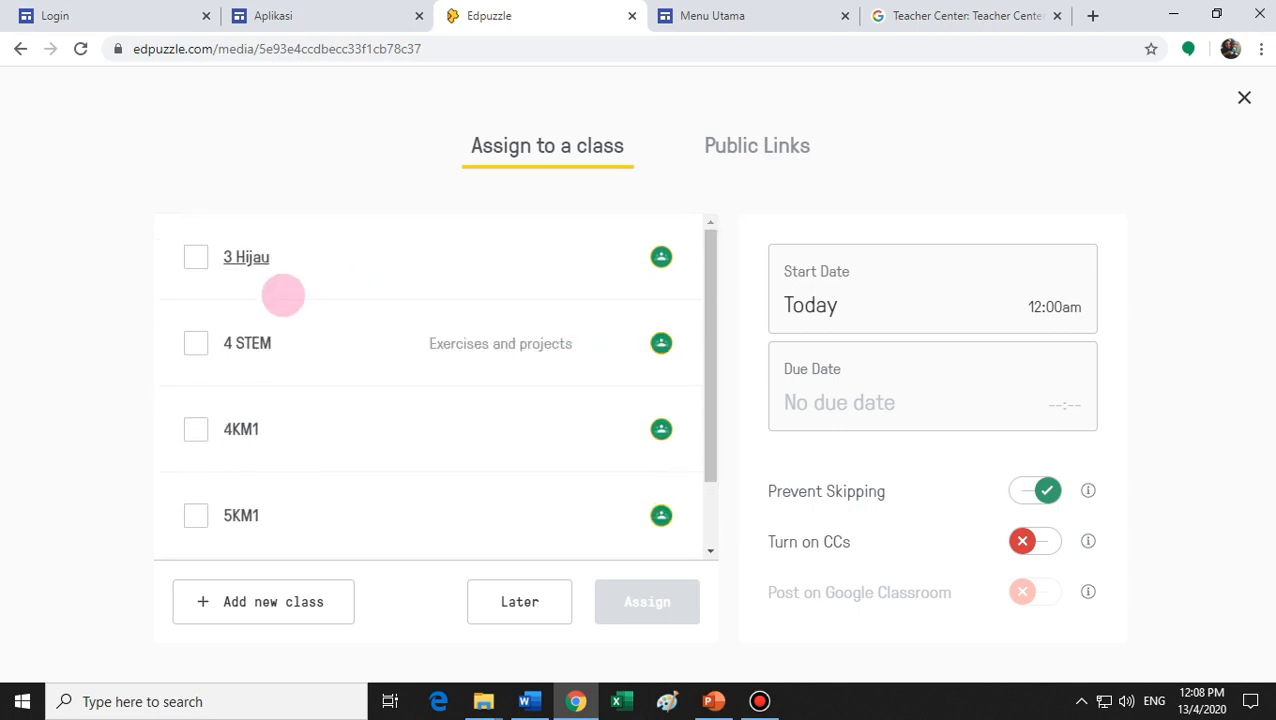
{"action": "left_click", "coordinate": [282, 294]}
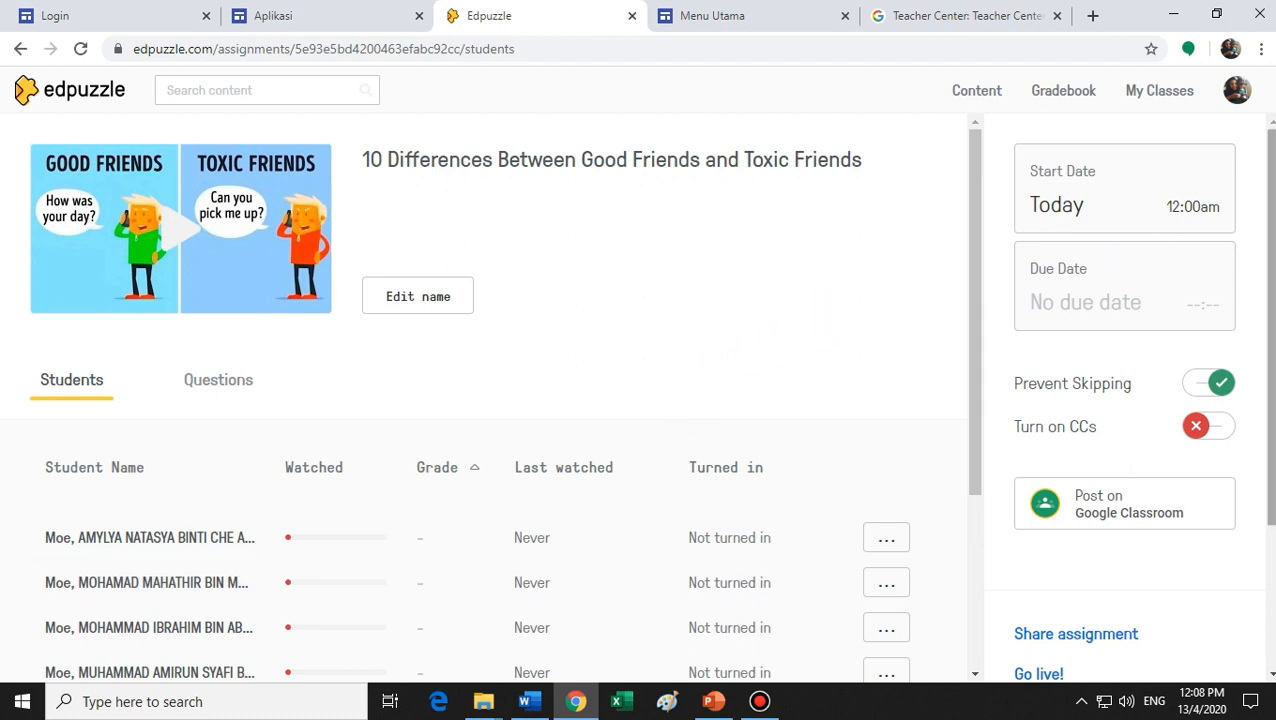
- Examine the assignment's student list for viewing progress, grades and submissions, and check the options offered for one student
{"action": "scroll", "coordinate": [980, 240], "scroll_direction": "down", "scroll_amount": 2}
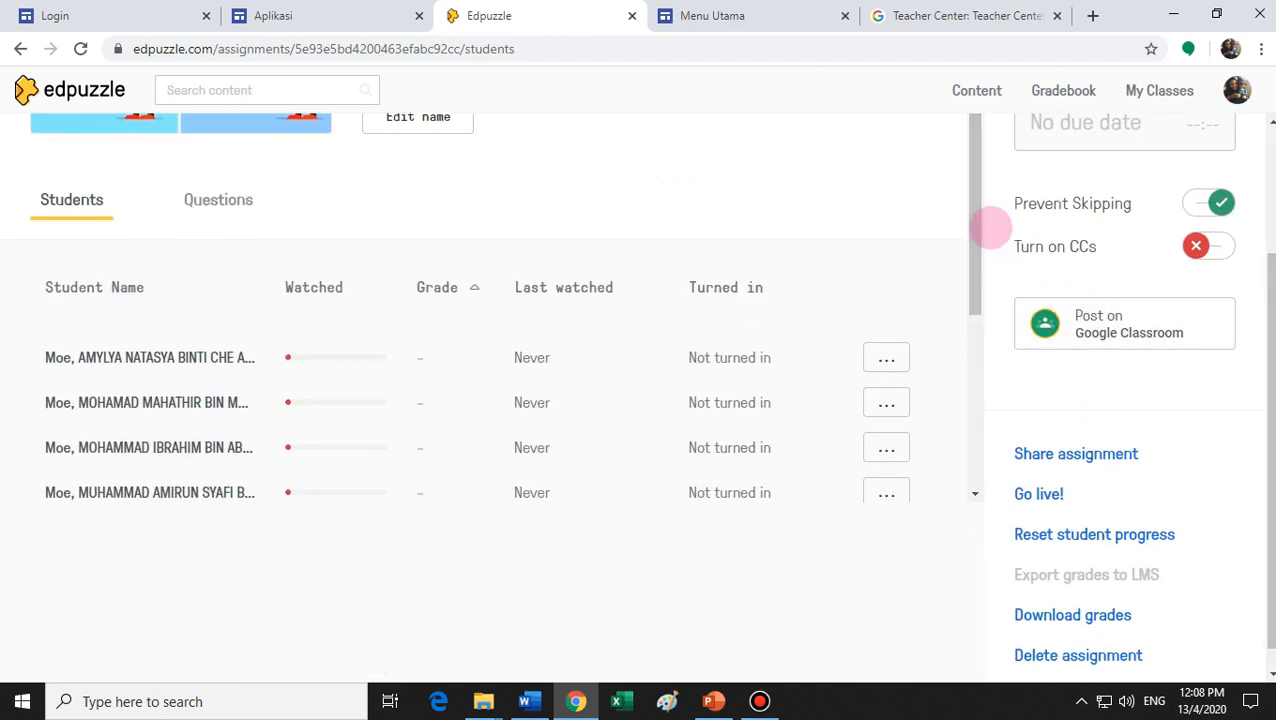
{"action": "left_click_drag", "start_coordinate": [969, 233], "coordinate": [968, 305]}
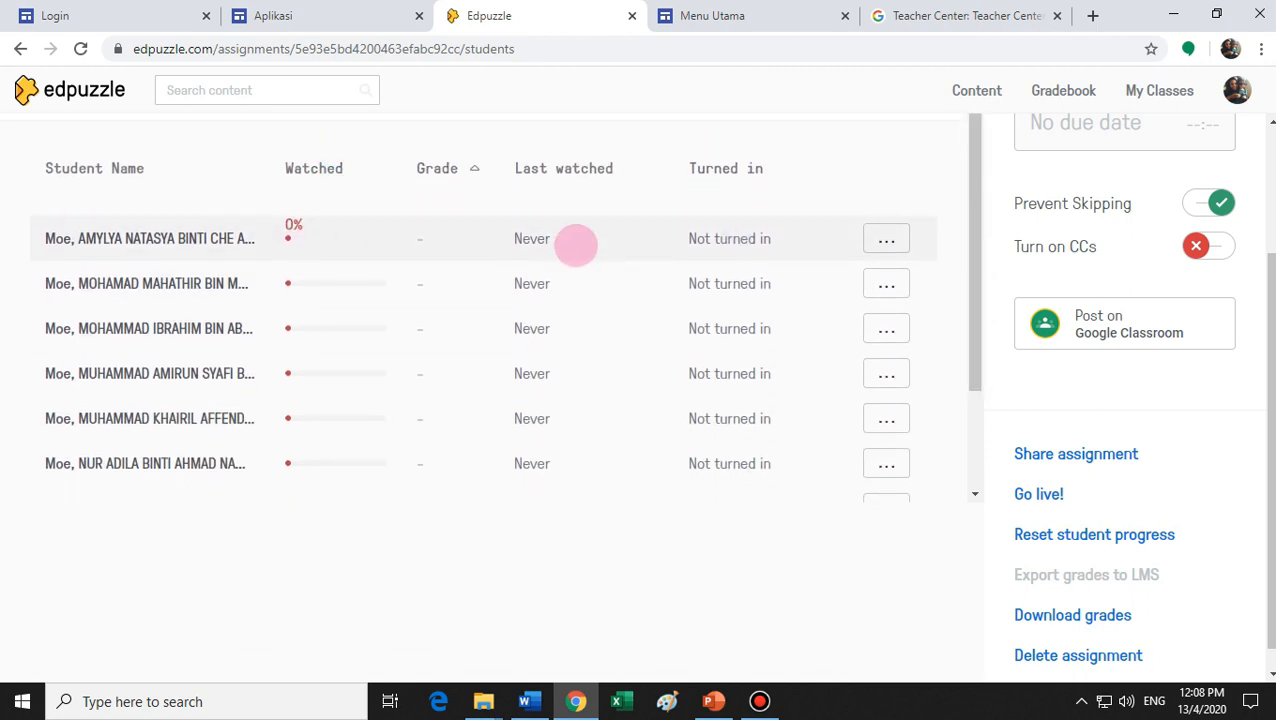
{"action": "mouse_move", "coordinate": [977, 262]}
{"action": "left_mouse_down"}
{"action": "mouse_move", "coordinate": [973, 357]}
{"action": "mouse_move", "coordinate": [977, 250]}
{"action": "left_mouse_up"}
{"action": "left_click", "coordinate": [882, 258]}
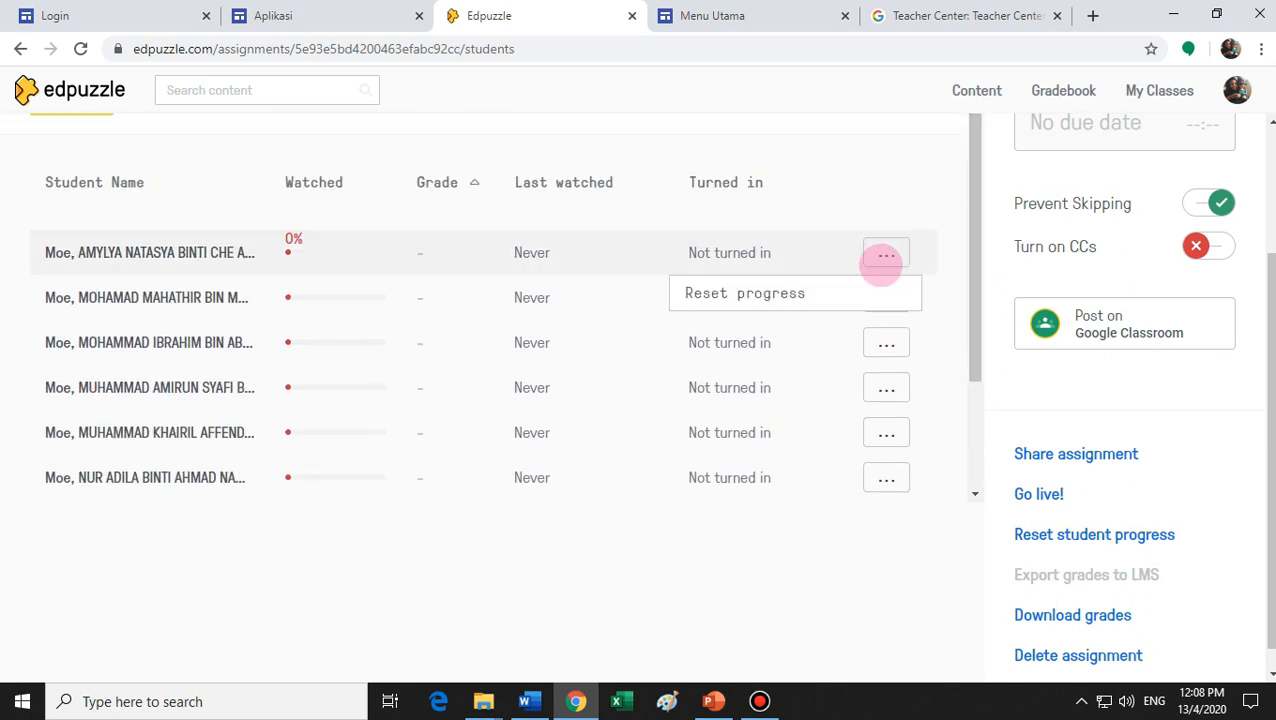
{"action": "left_click", "coordinate": [908, 177]}
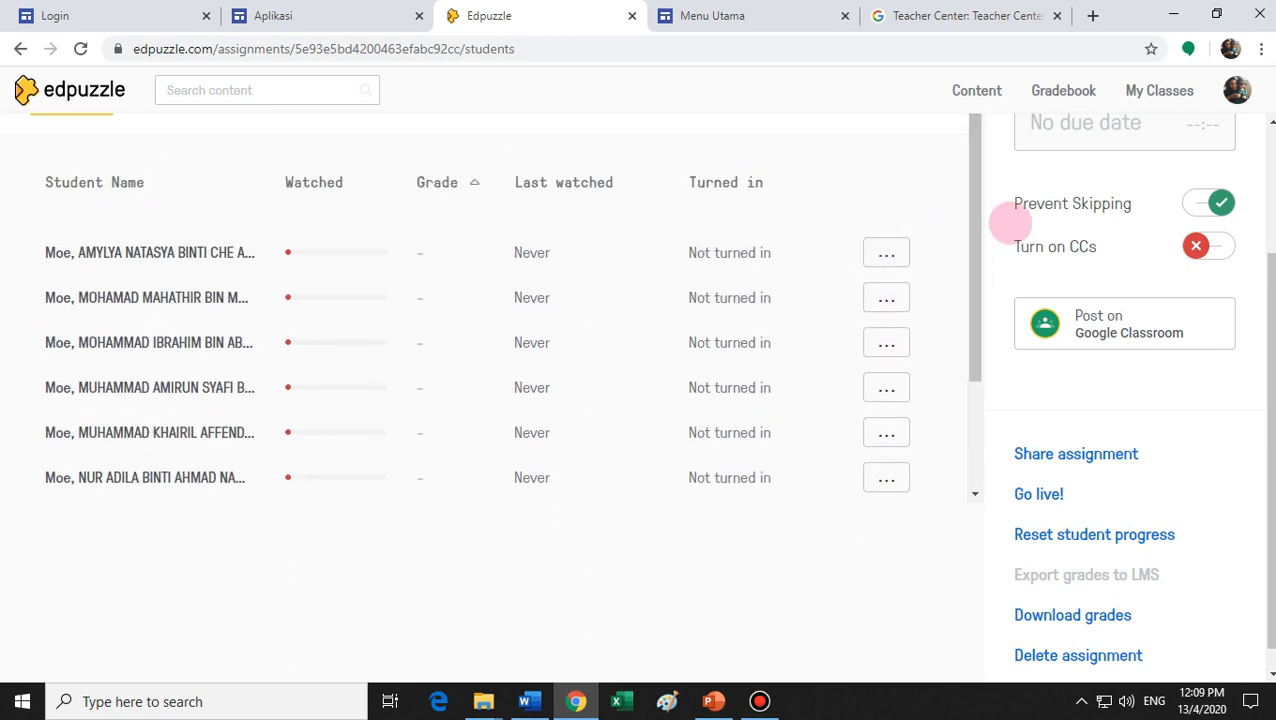
{"action": "left_click_drag", "start_coordinate": [975, 222], "coordinate": [1020, 100]}
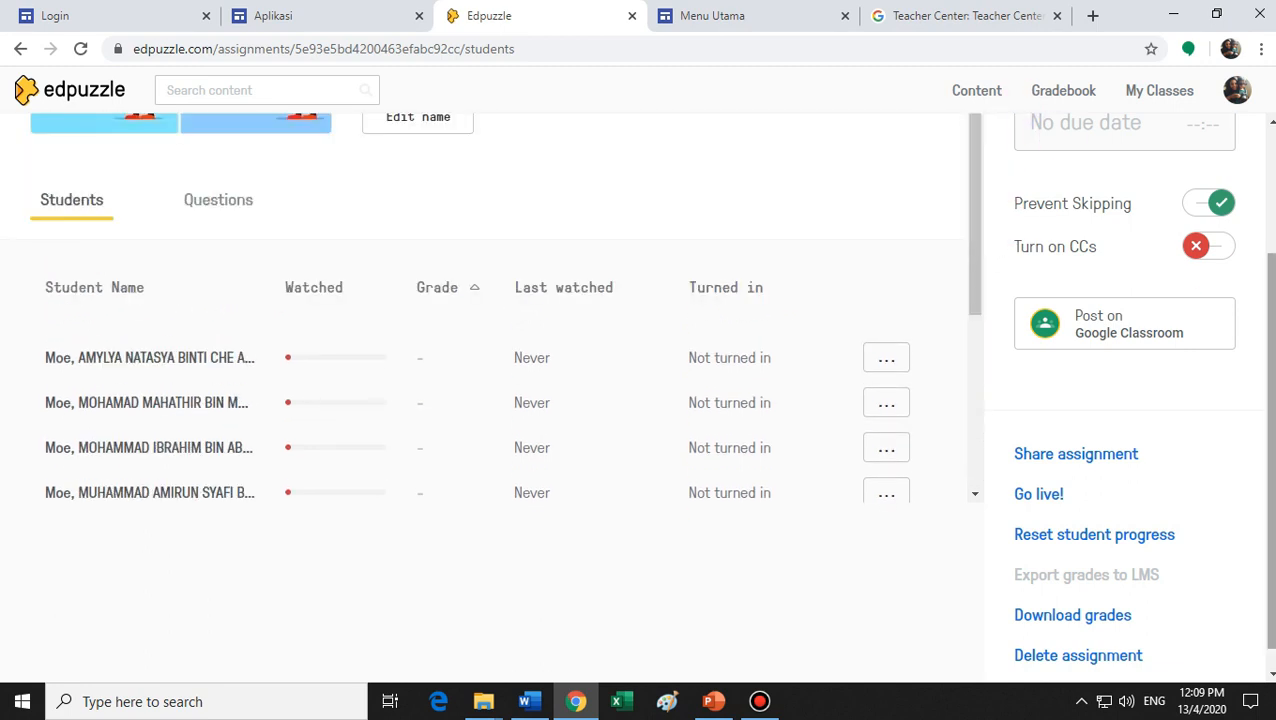
{"action": "left_click_drag", "start_coordinate": [1271, 357], "coordinate": [1272, 232]}
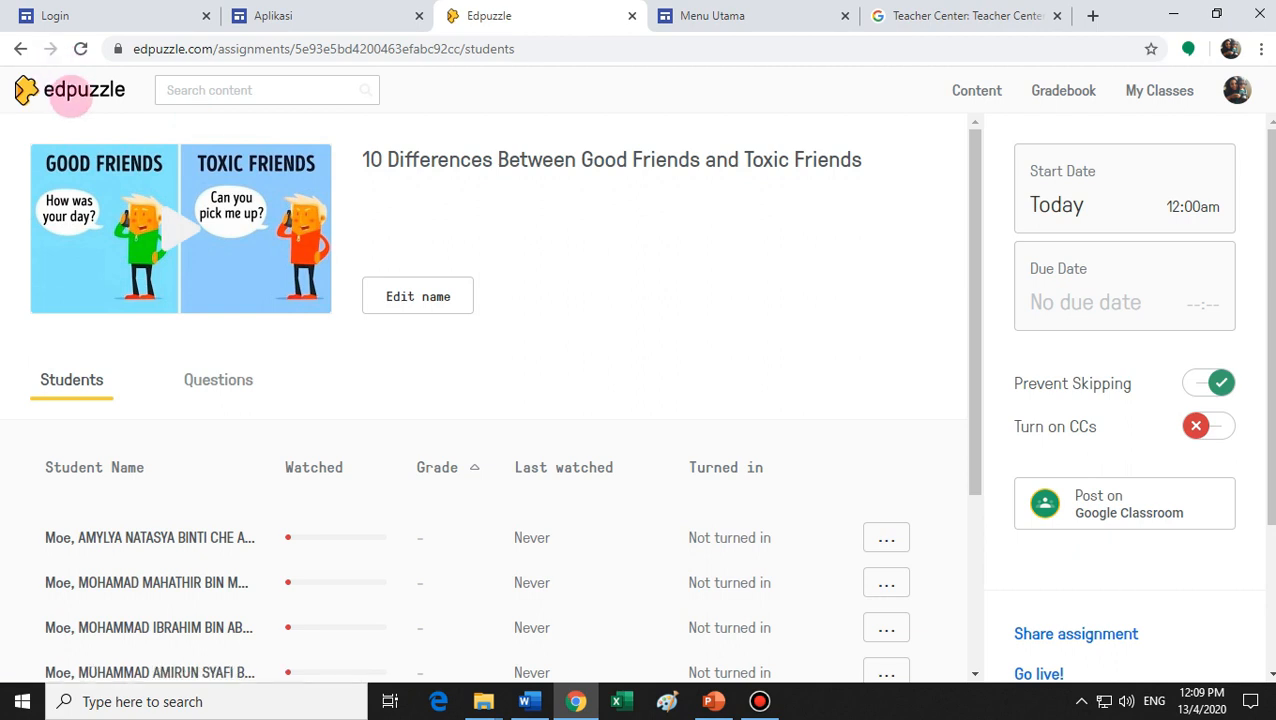
- Leave the assignment page and search the Edpuzzle content for "physics"
{"action": "left_click", "coordinate": [98, 92]}
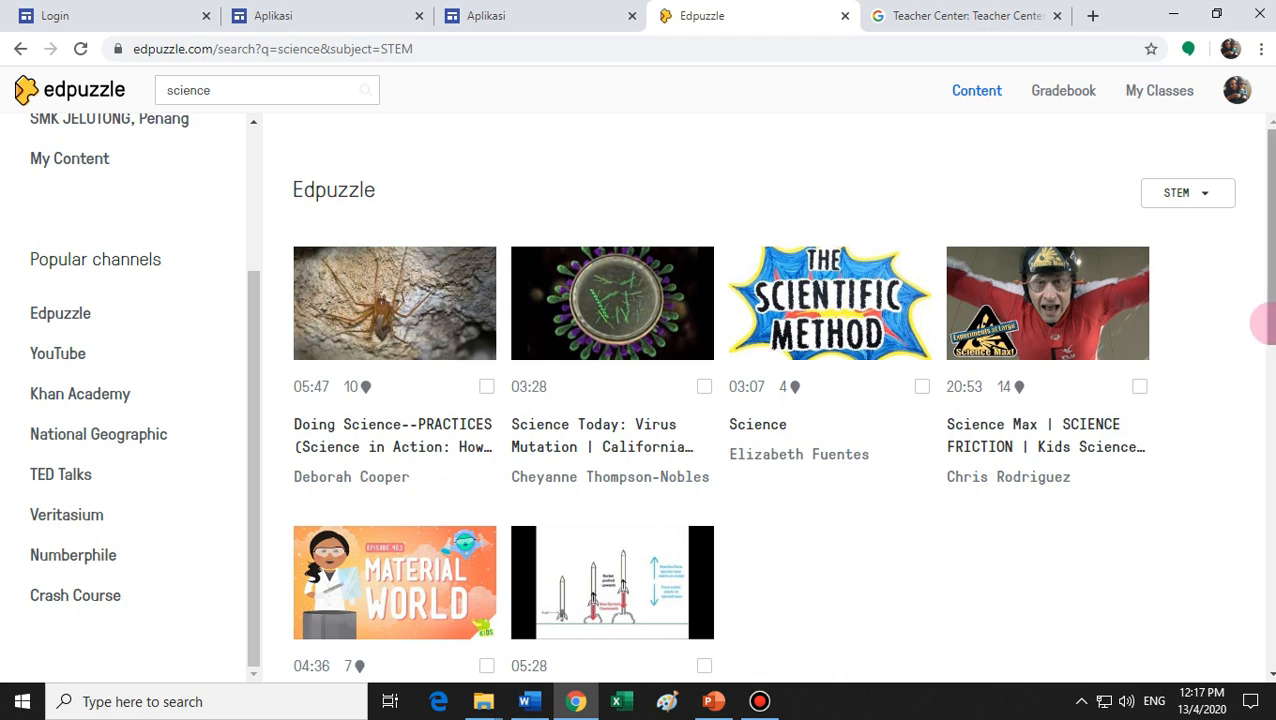
{"action": "left_click", "coordinate": [300, 91]}
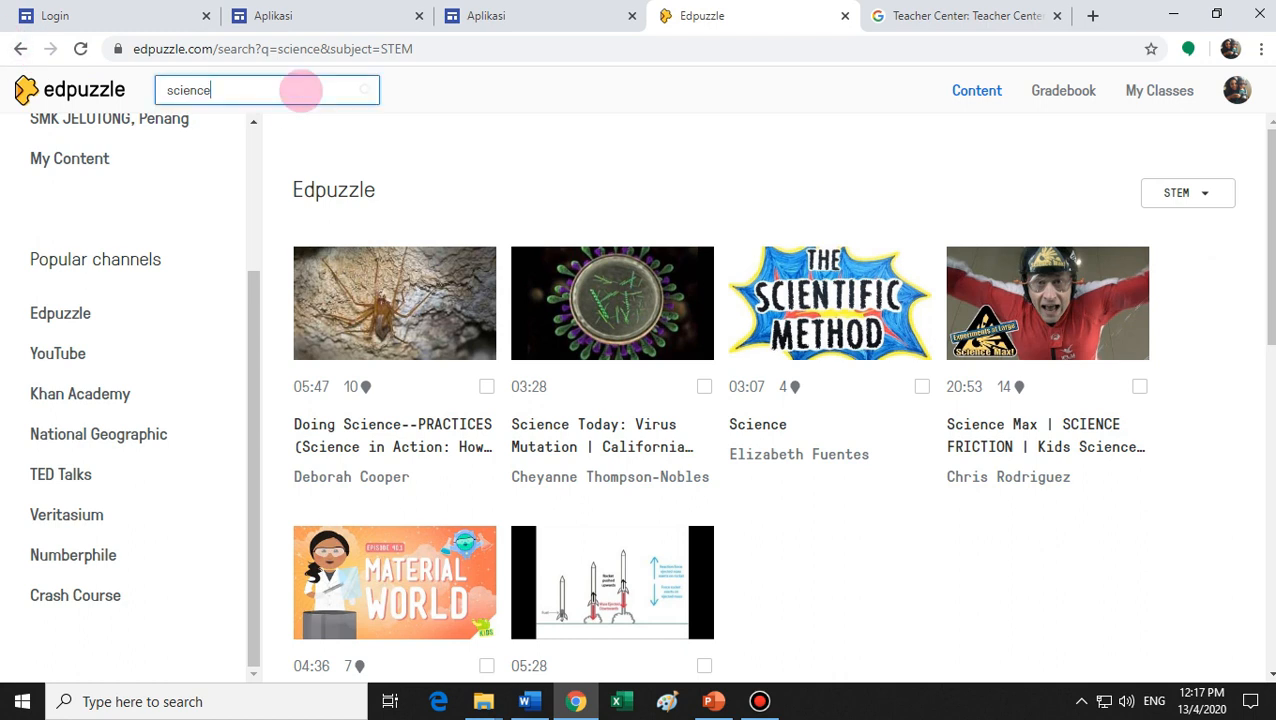
{"action": "left_click_drag", "start_coordinate": [302, 91], "coordinate": [145, 89]}
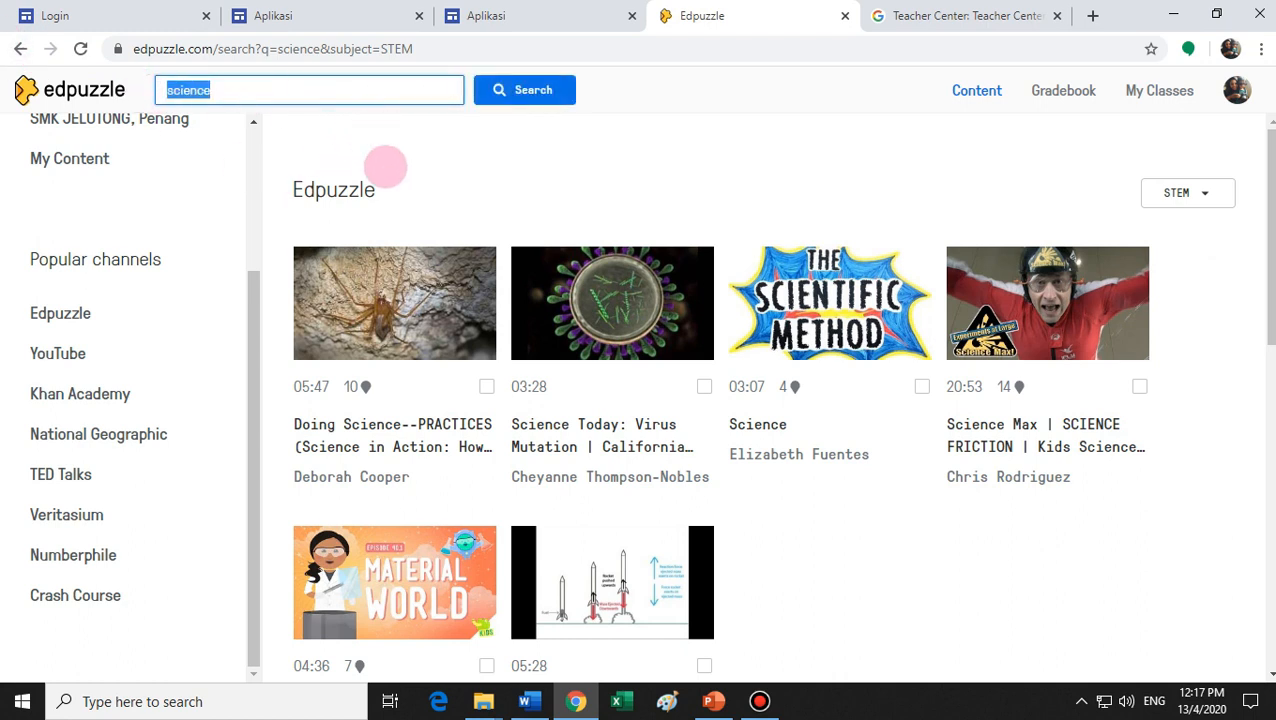
{"action": "type", "text": "physics"}
{"action": "key", "text": "Return"}
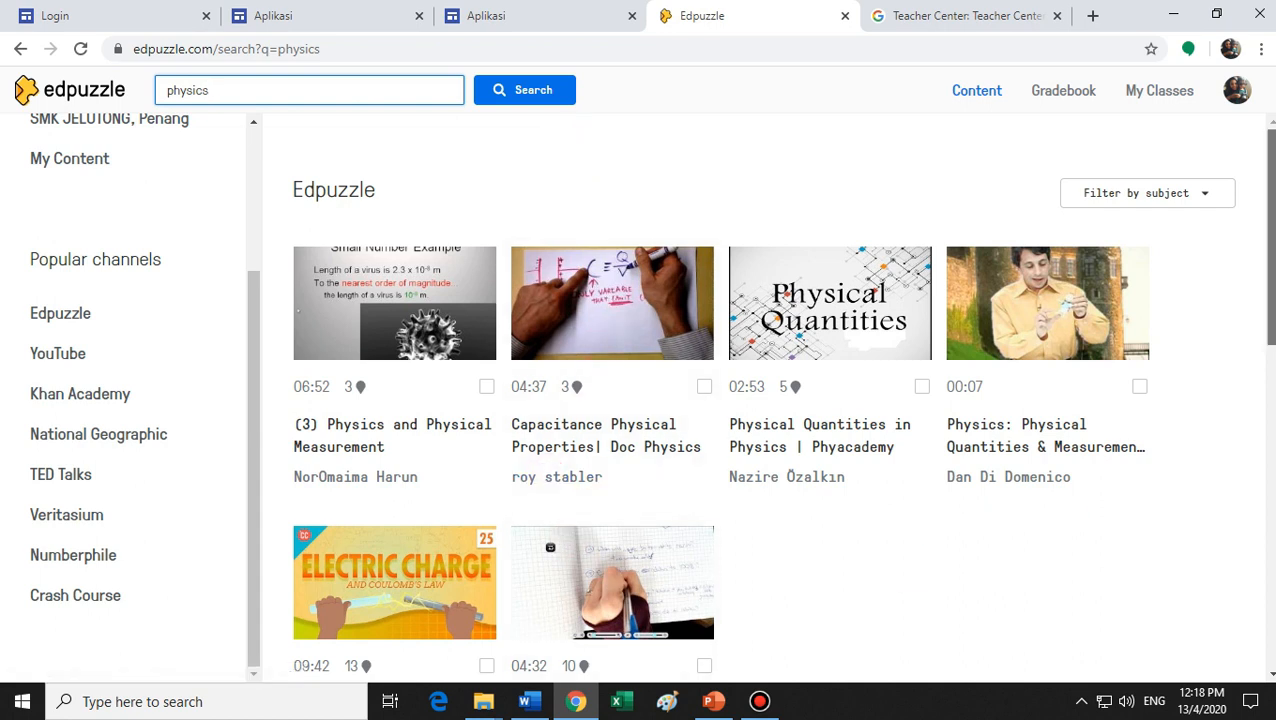
- Open the video "JPhysics Electric Charge - Crash Course Physics #25" and look through its list of timed questions
{"action": "scroll", "coordinate": [1270, 300], "scroll_direction": "down", "scroll_amount": 2}
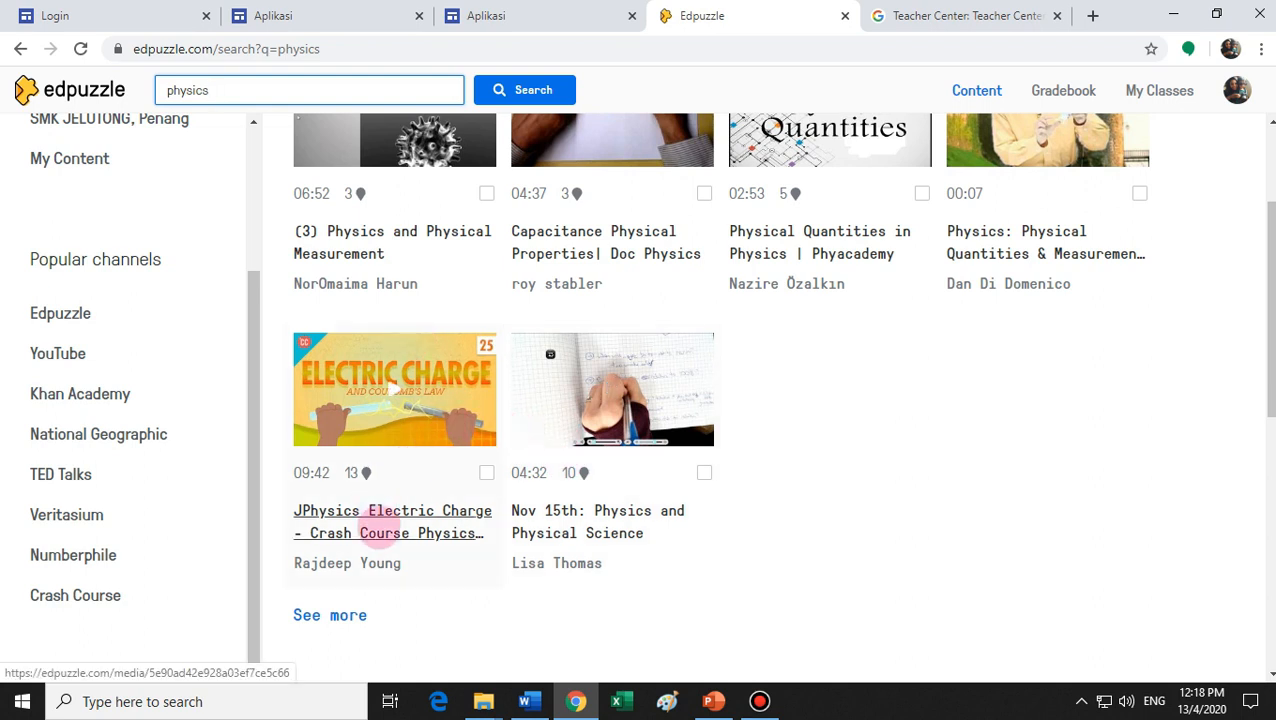
{"action": "left_click", "coordinate": [379, 528]}
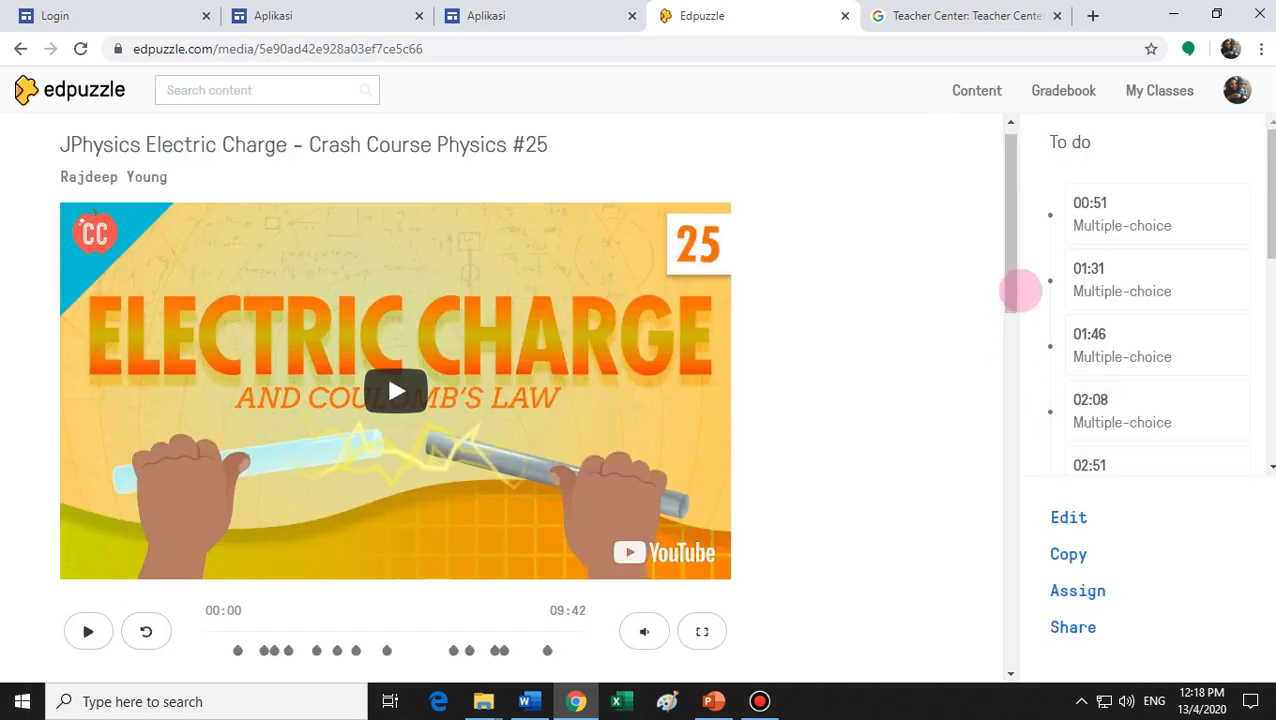
{"action": "mouse_move", "coordinate": [1011, 265]}
{"action": "left_mouse_down"}
{"action": "mouse_move", "coordinate": [1011, 307]}
{"action": "mouse_move", "coordinate": [1006, 259]}
{"action": "left_mouse_up"}
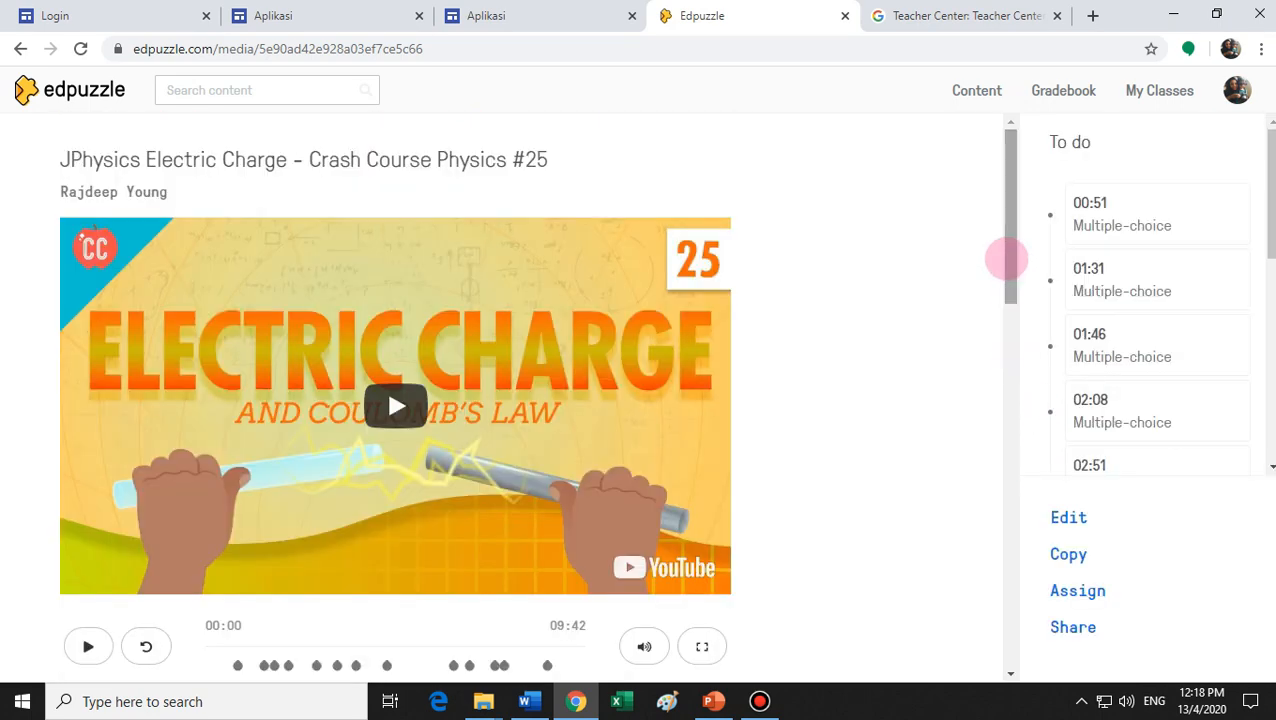
{"action": "mouse_move", "coordinate": [1265, 205]}
{"action": "left_mouse_down"}
{"action": "mouse_move", "coordinate": [1267, 242]}
{"action": "mouse_move", "coordinate": [1267, 188]}
{"action": "left_mouse_up"}
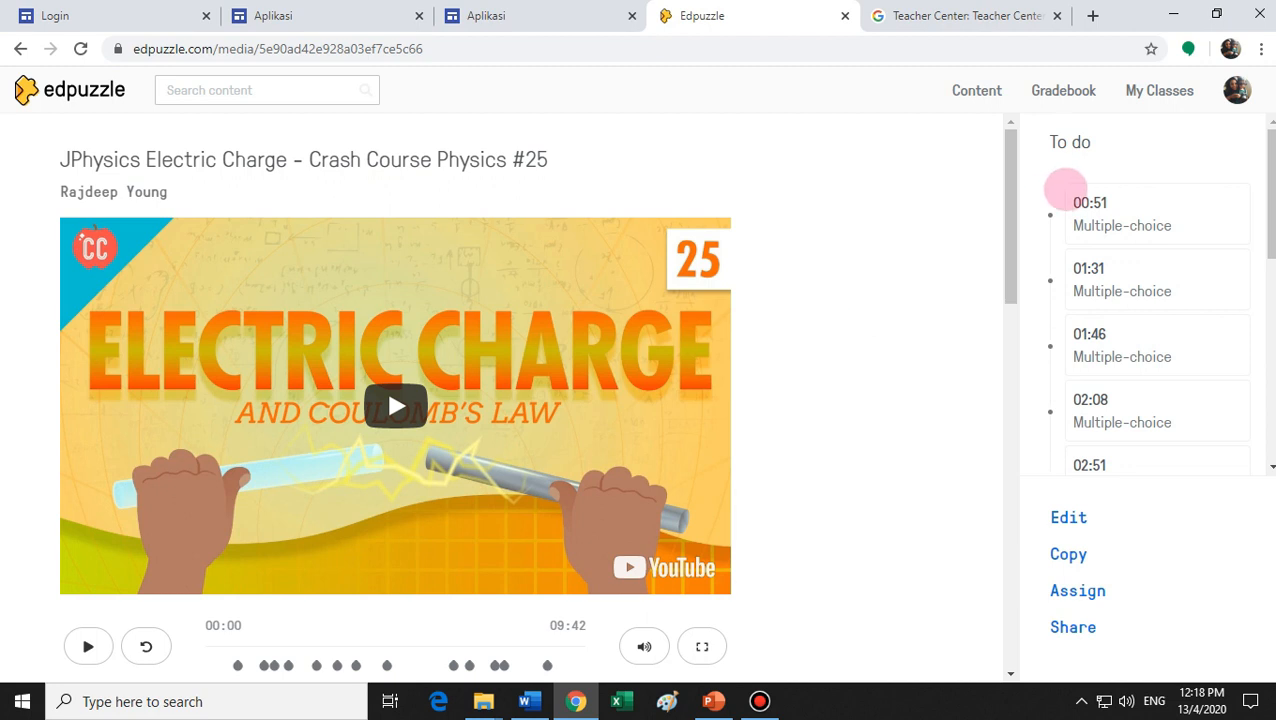
{"action": "left_click_drag", "start_coordinate": [1011, 191], "coordinate": [997, 222]}
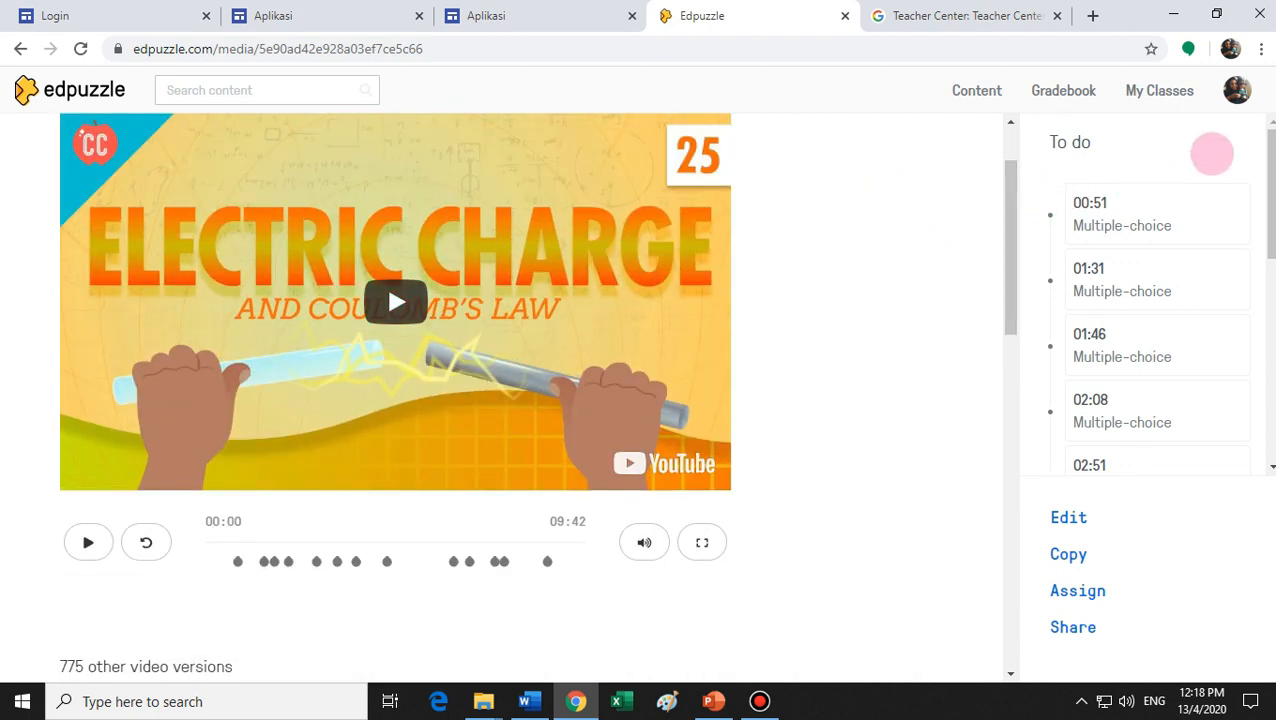
{"action": "left_click_drag", "start_coordinate": [1265, 182], "coordinate": [1263, 386]}
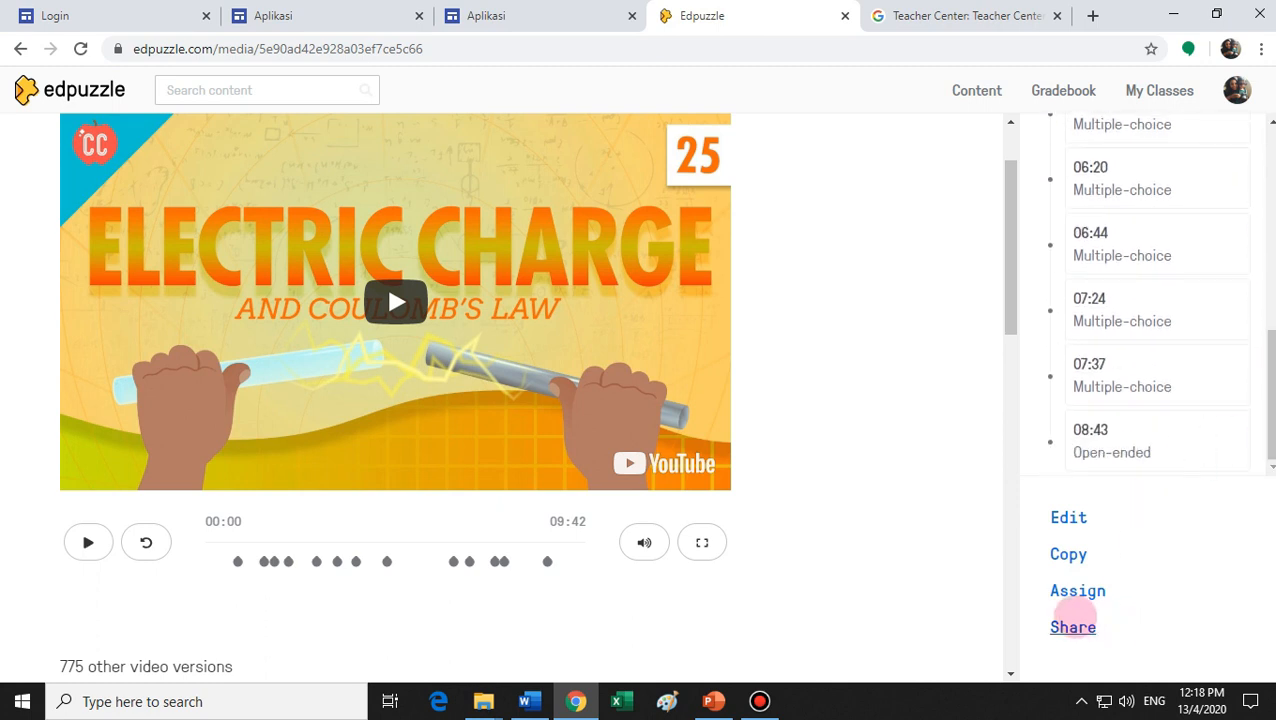
- Open the Electric Charge video for editing and review all of its existing question events
{"action": "left_click", "coordinate": [1068, 517]}
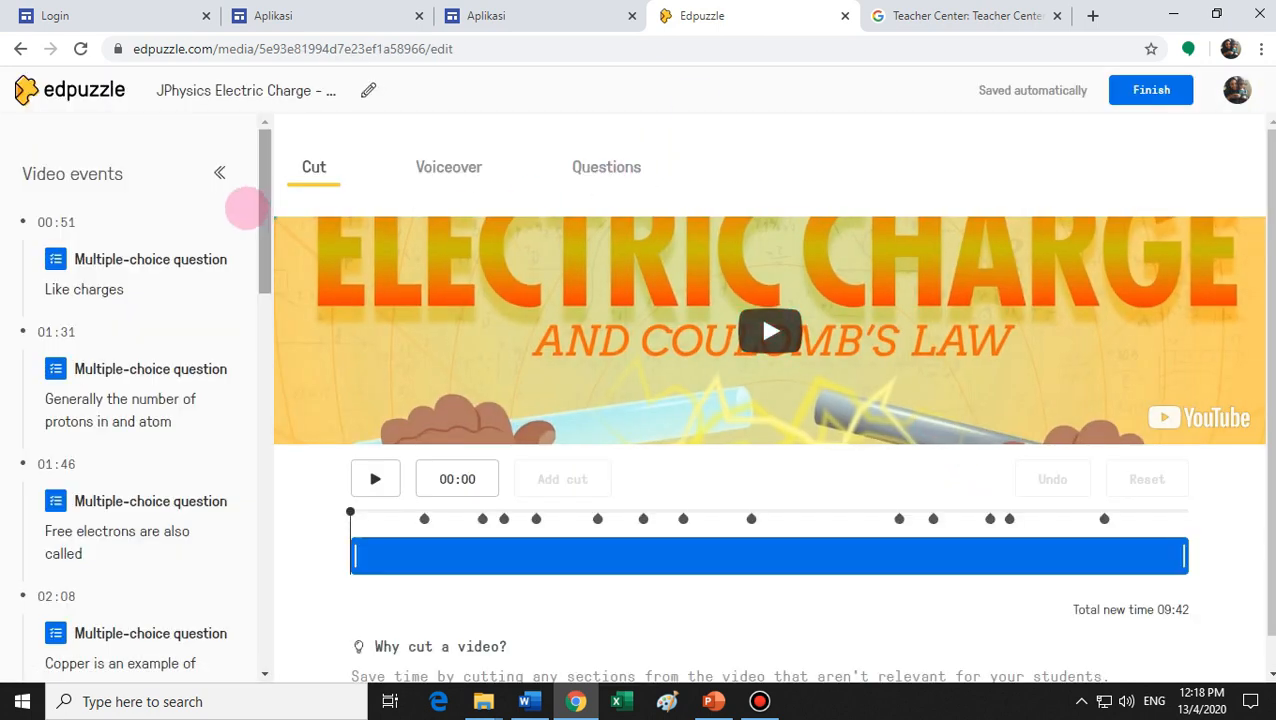
{"action": "mouse_move", "coordinate": [265, 241]}
{"action": "left_mouse_down"}
{"action": "mouse_move", "coordinate": [264, 267]}
{"action": "mouse_move", "coordinate": [264, 222]}
{"action": "left_mouse_up"}
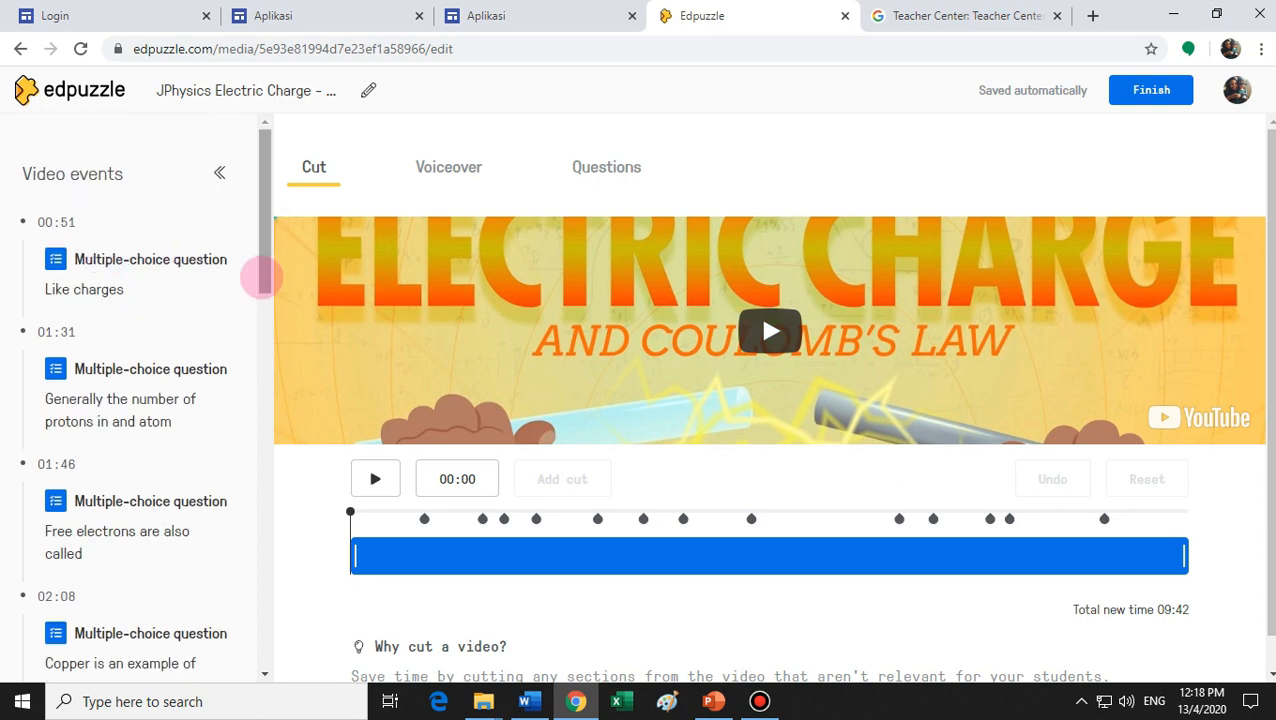
{"action": "scroll", "coordinate": [268, 340], "scroll_direction": "down", "scroll_amount": 8}
{"action": "scroll", "coordinate": [225, 591], "scroll_direction": "down", "scroll_amount": 4}
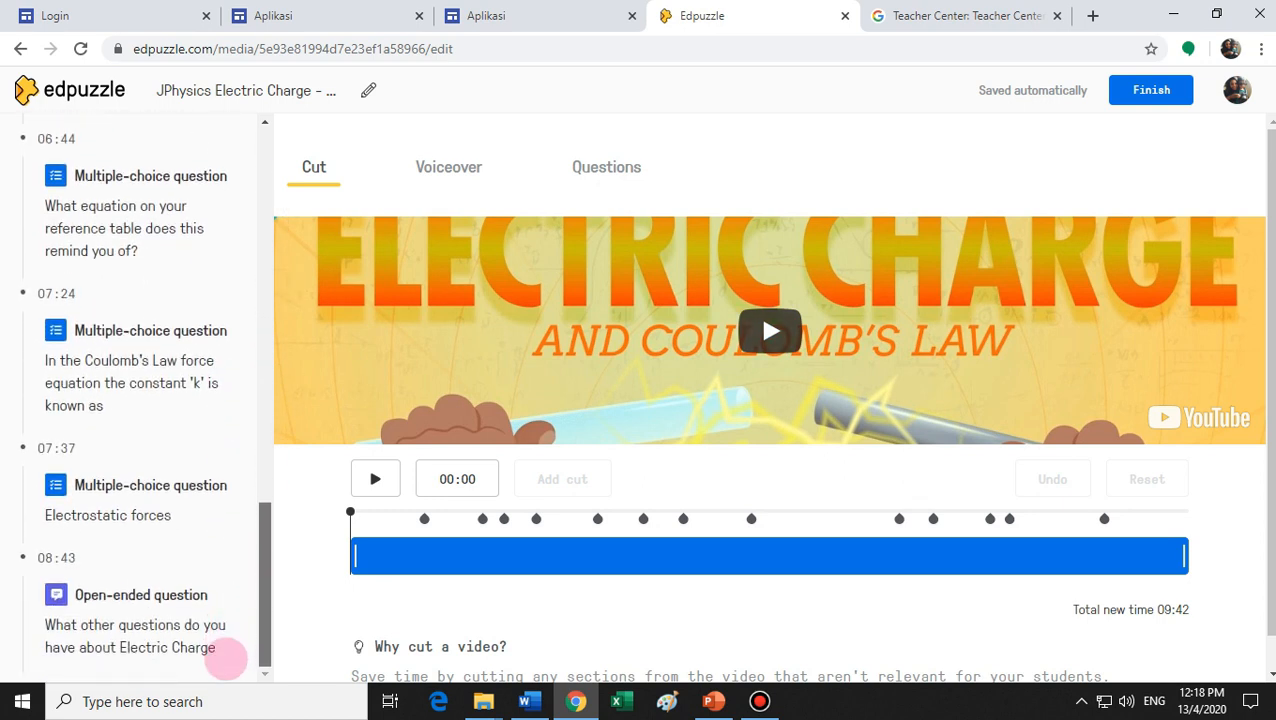
- Open the open-ended question at 08:43 and examine it in the question editor, including the options for changing, deleting or adding questions
{"action": "left_click_drag", "start_coordinate": [265, 550], "coordinate": [290, 602]}
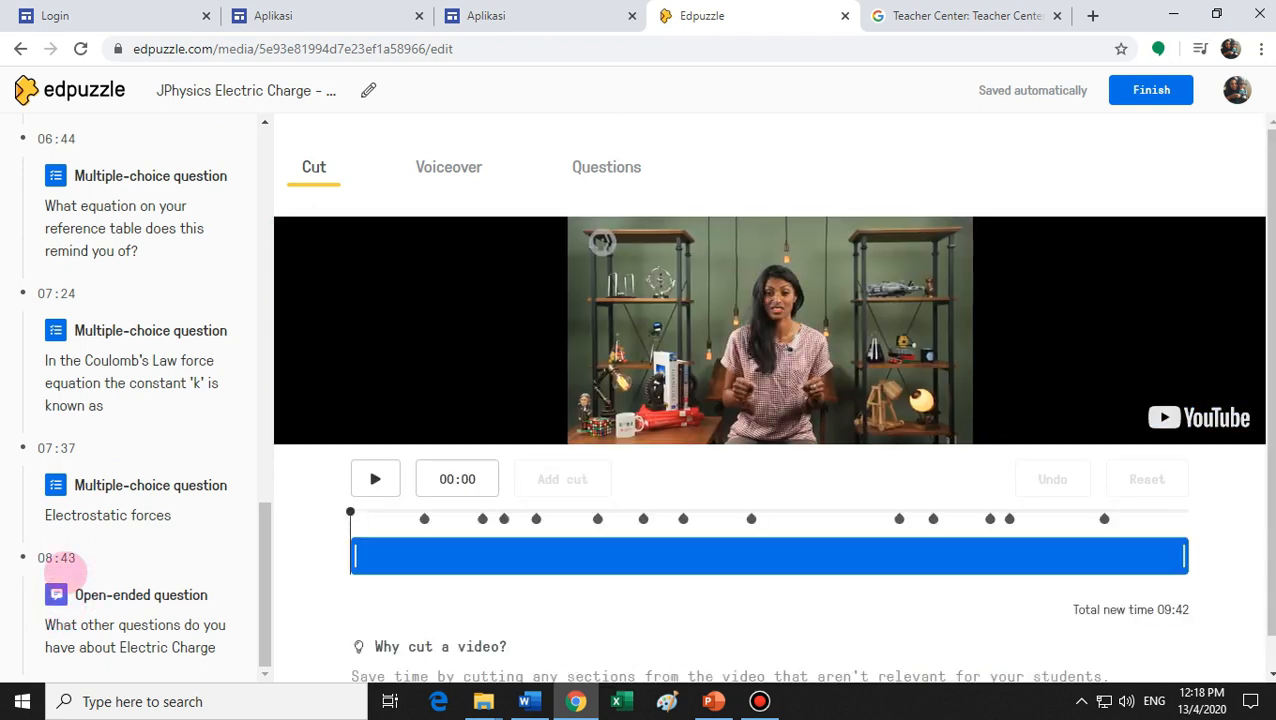
{"action": "left_click", "coordinate": [120, 594]}
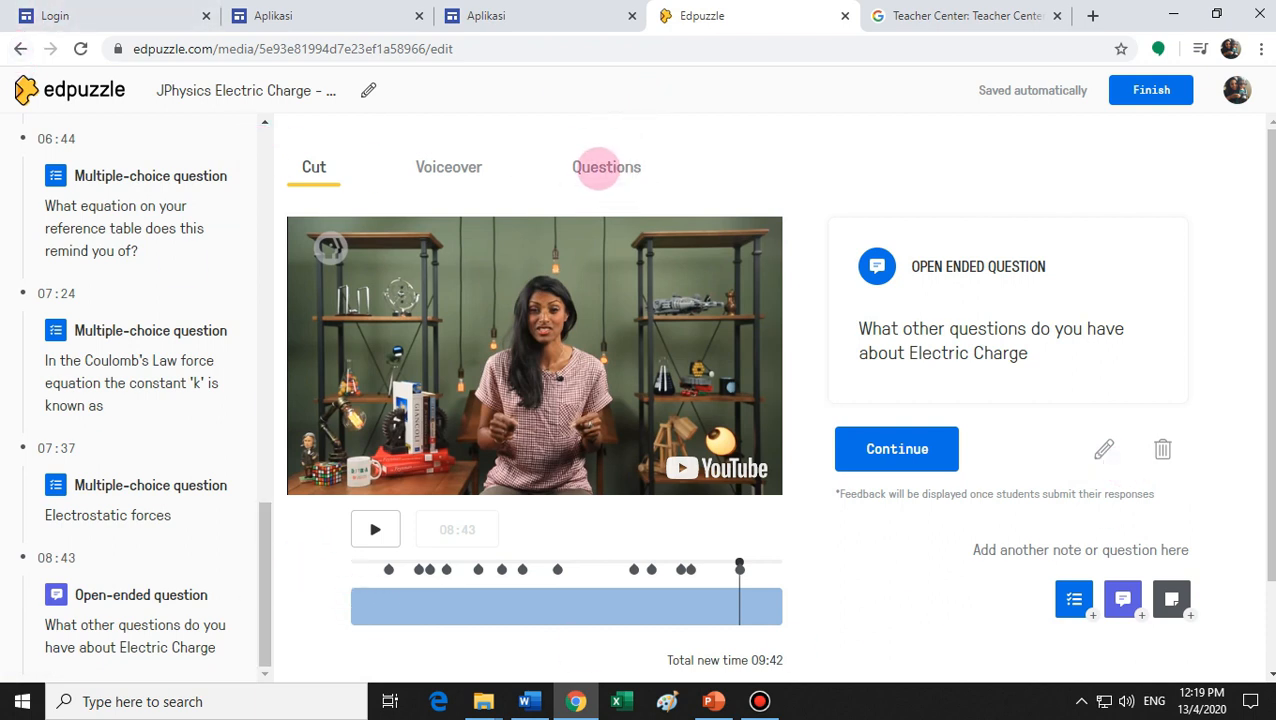
{"action": "left_click", "coordinate": [605, 167]}
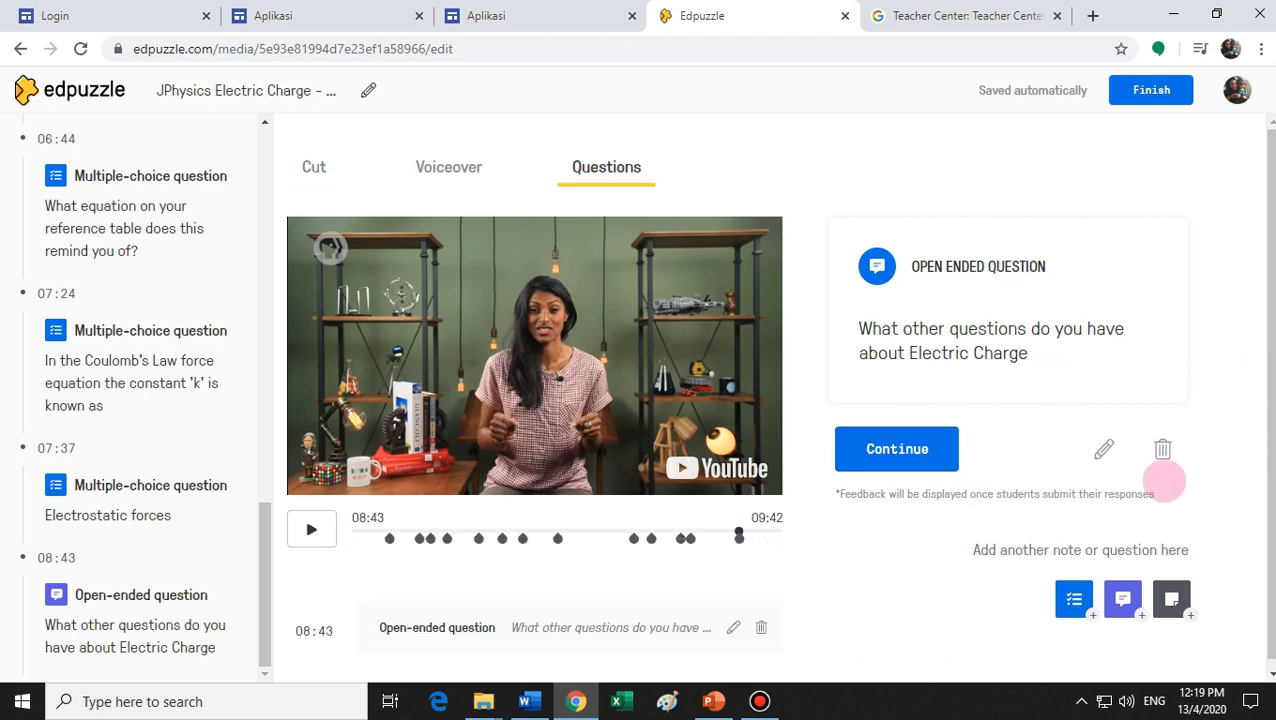
{"action": "left_click_drag", "start_coordinate": [1269, 405], "coordinate": [1264, 516]}
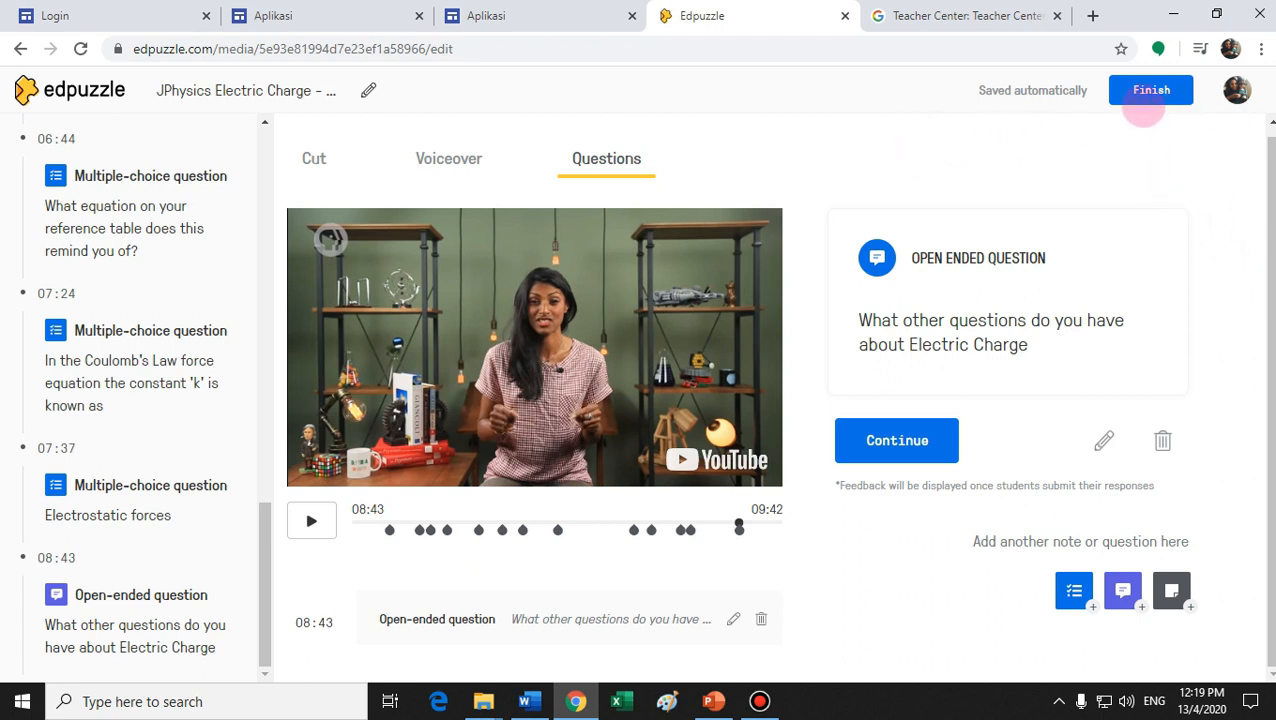
- Finish editing the Electric Charge video and open its assignment options
{"action": "left_click", "coordinate": [1140, 89]}
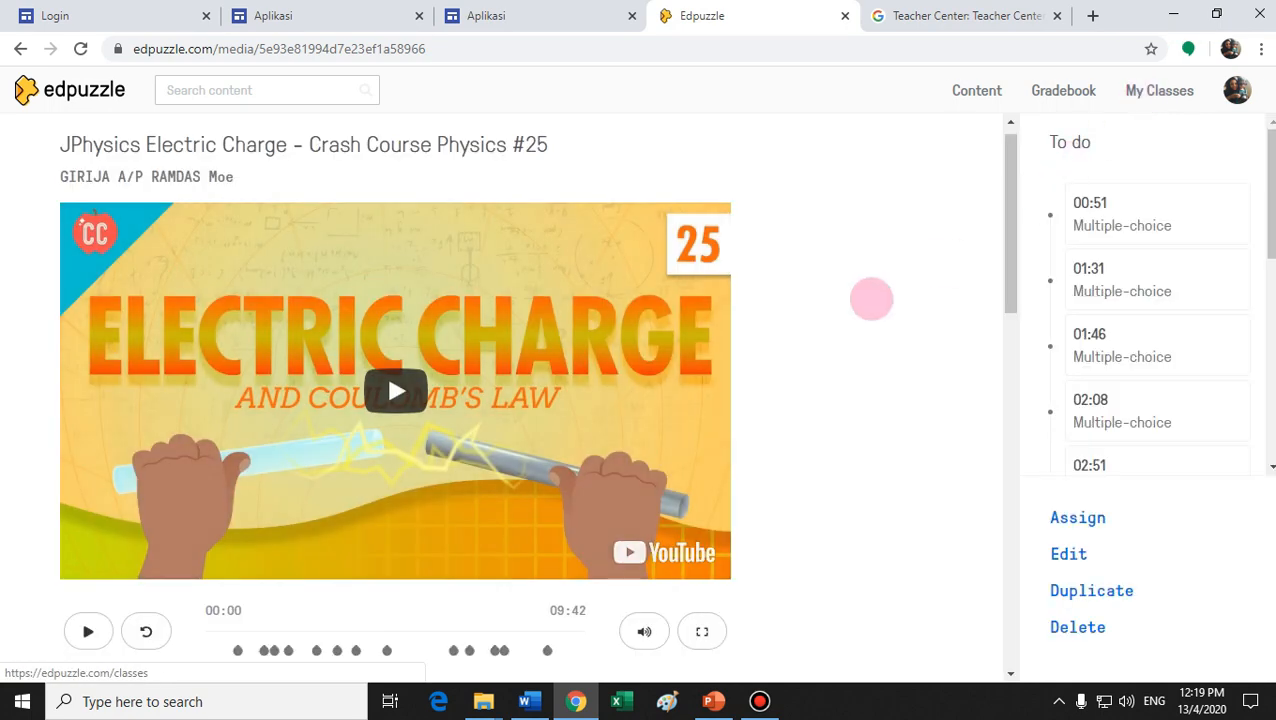
{"action": "mouse_move", "coordinate": [1012, 199]}
{"action": "left_mouse_down"}
{"action": "mouse_move", "coordinate": [1007, 350]}
{"action": "mouse_move", "coordinate": [1017, 213]}
{"action": "left_mouse_up"}
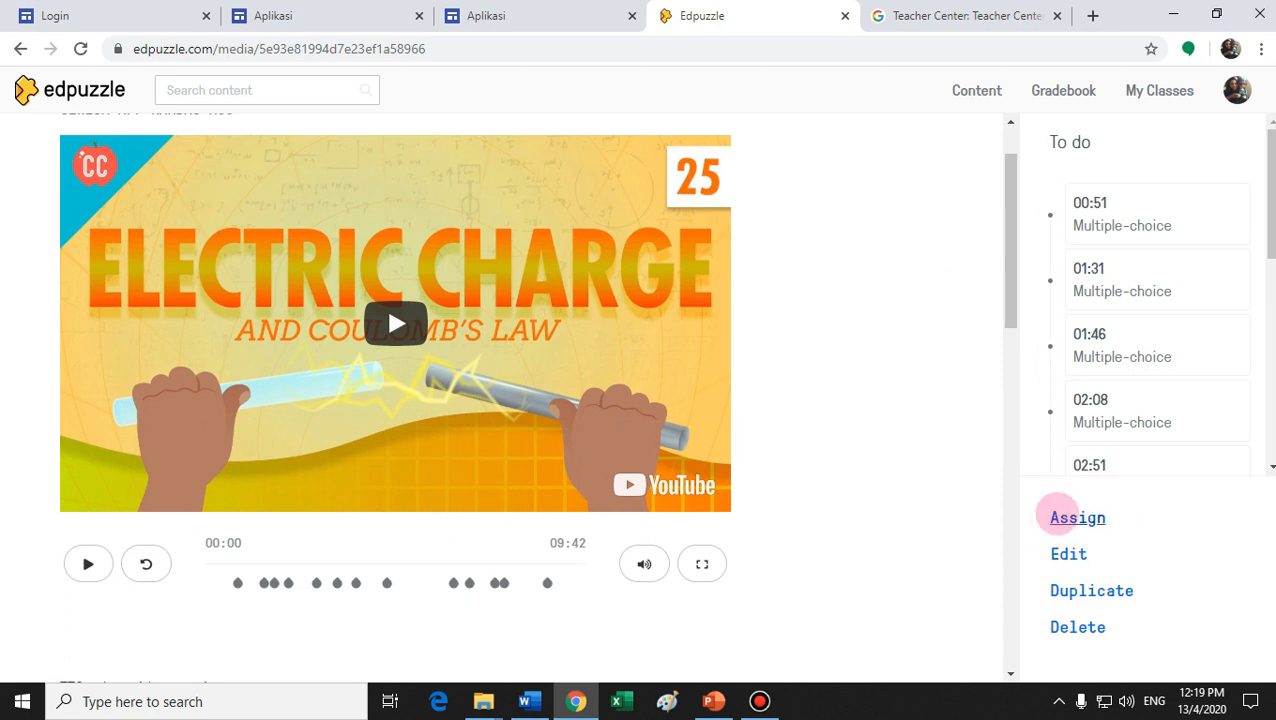
{"action": "left_click", "coordinate": [1076, 517]}
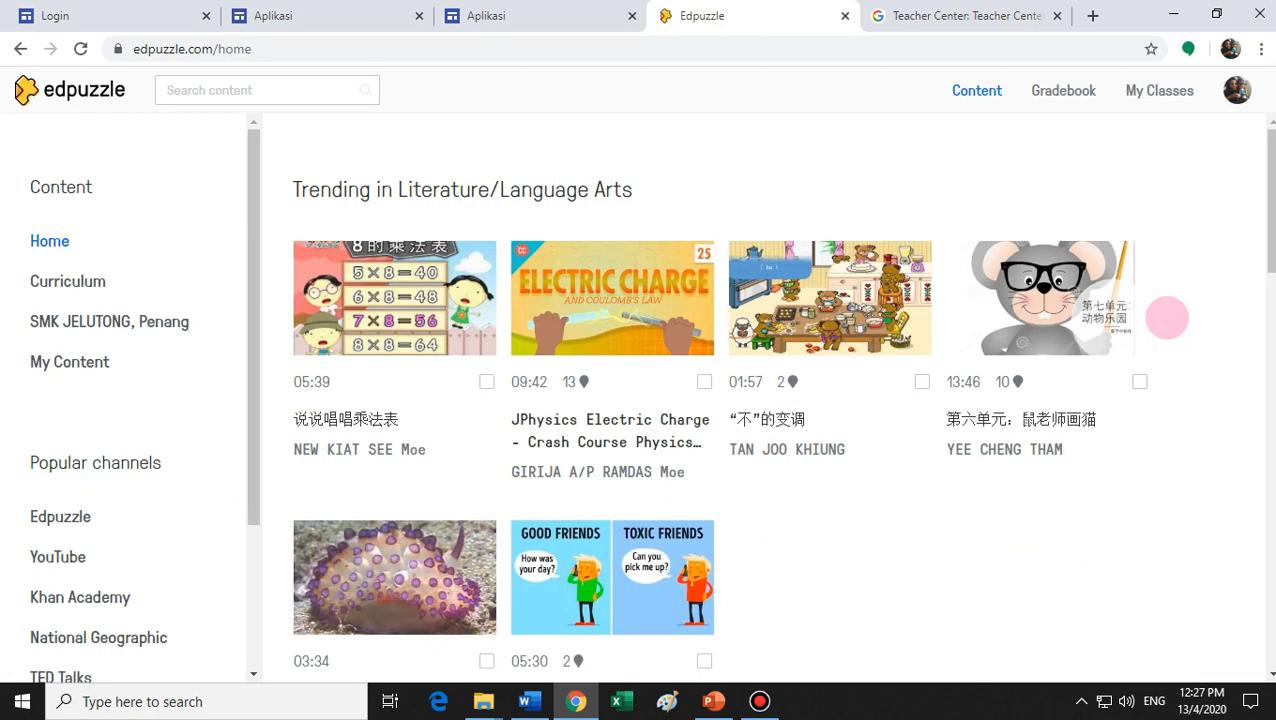